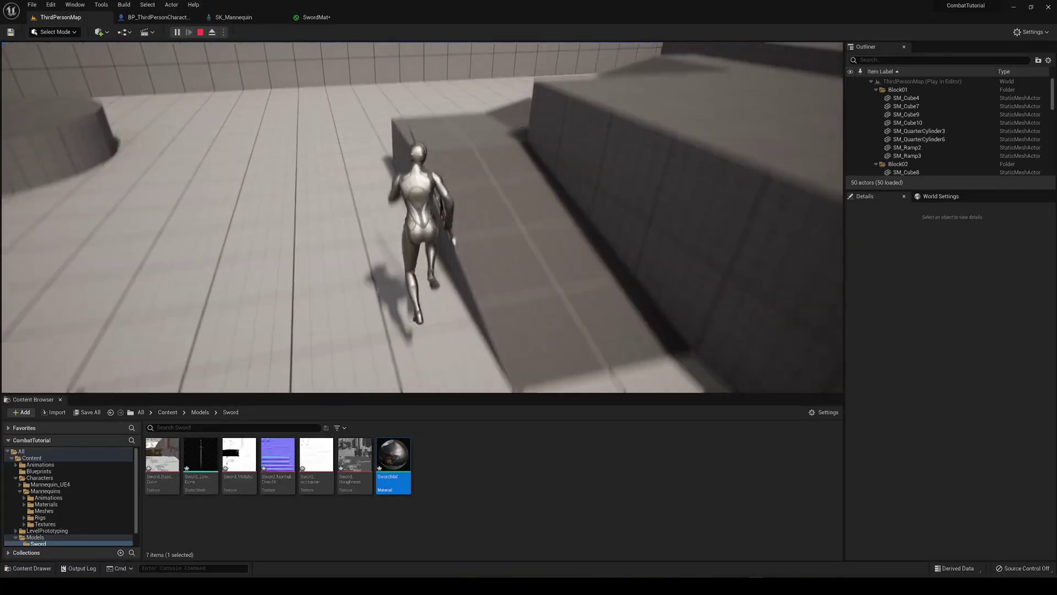
# Run and jump around the level in the play session to preview the character carrying the sword
pyautogui.press('space')
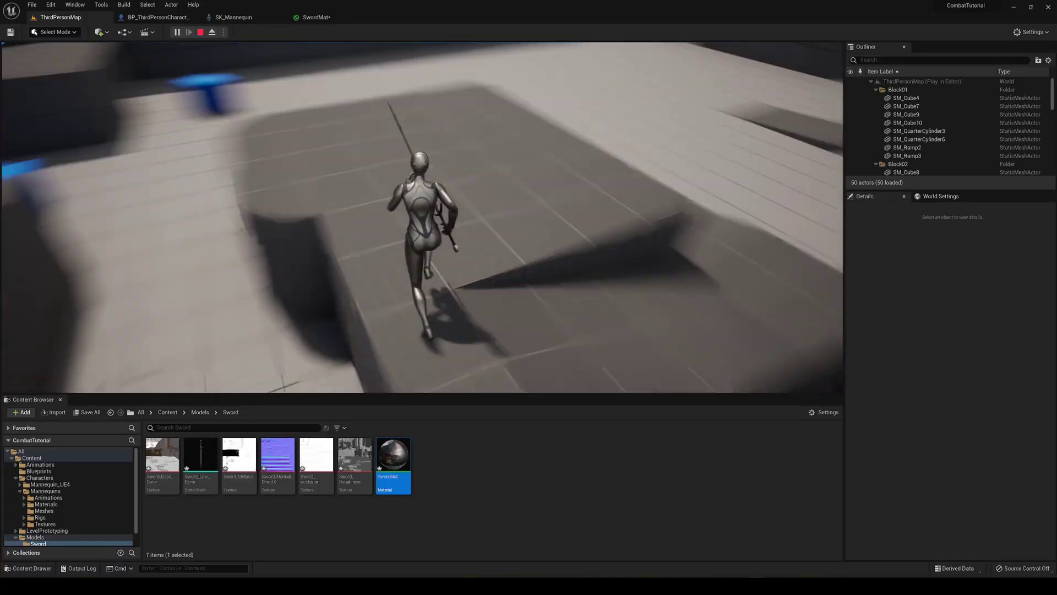
pyautogui.press('w')
pyautogui.press('space')
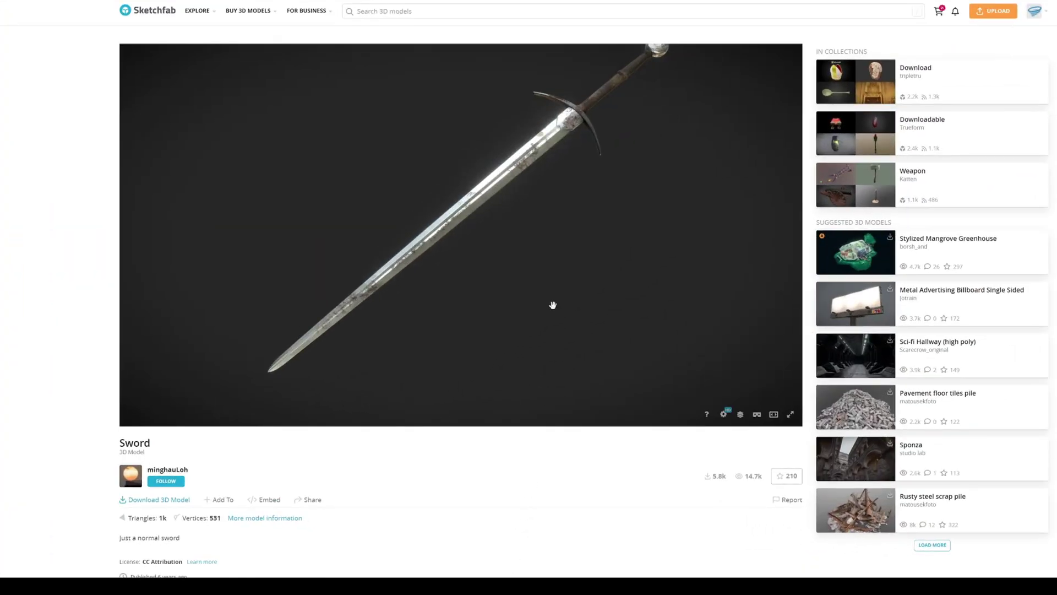
# Import the downloaded Sword folder with its mesh and textures into the project's Models folder, using the default FBX options for all files
pyautogui.moveTo(538, 254)
pyautogui.mouseDown()
pyautogui.moveTo(510, 243)
pyautogui.moveTo(462, 270)
pyautogui.moveTo(474, 316)
pyautogui.moveTo(519, 316)
pyautogui.moveTo(547, 283)
pyautogui.moveTo(543, 271)
pyautogui.moveTo(500, 264)
pyautogui.mouseUp()
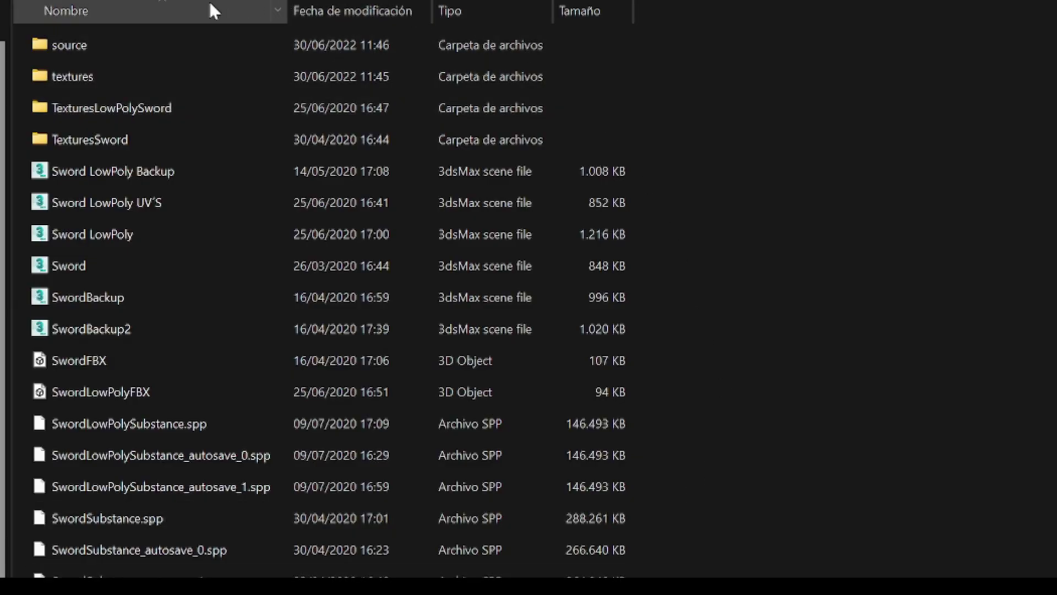
pyautogui.doubleClick(87, 46)
pyautogui.click(104, 76)
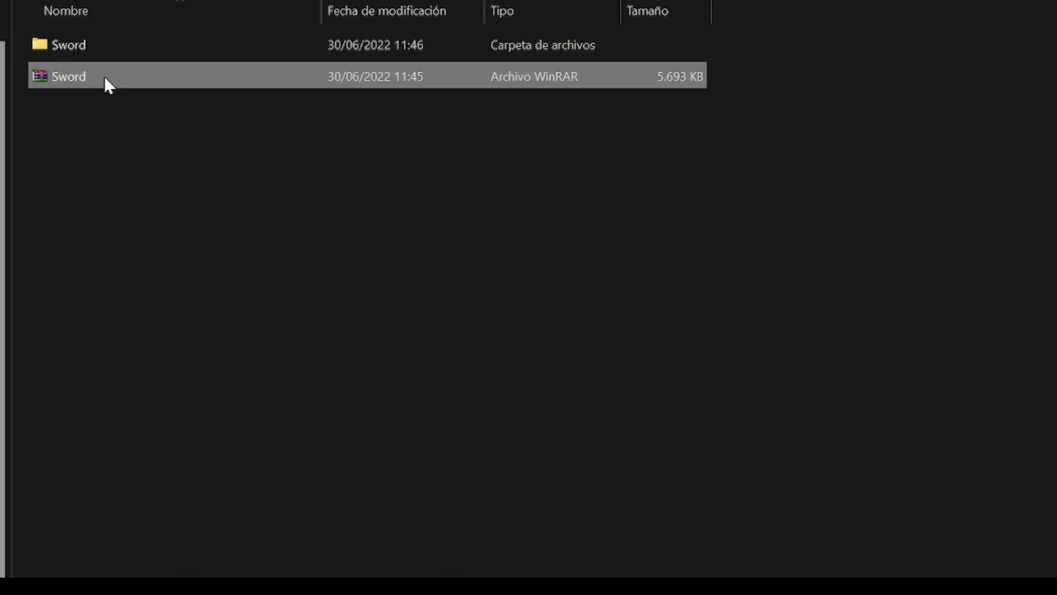
pyautogui.click(110, 47)
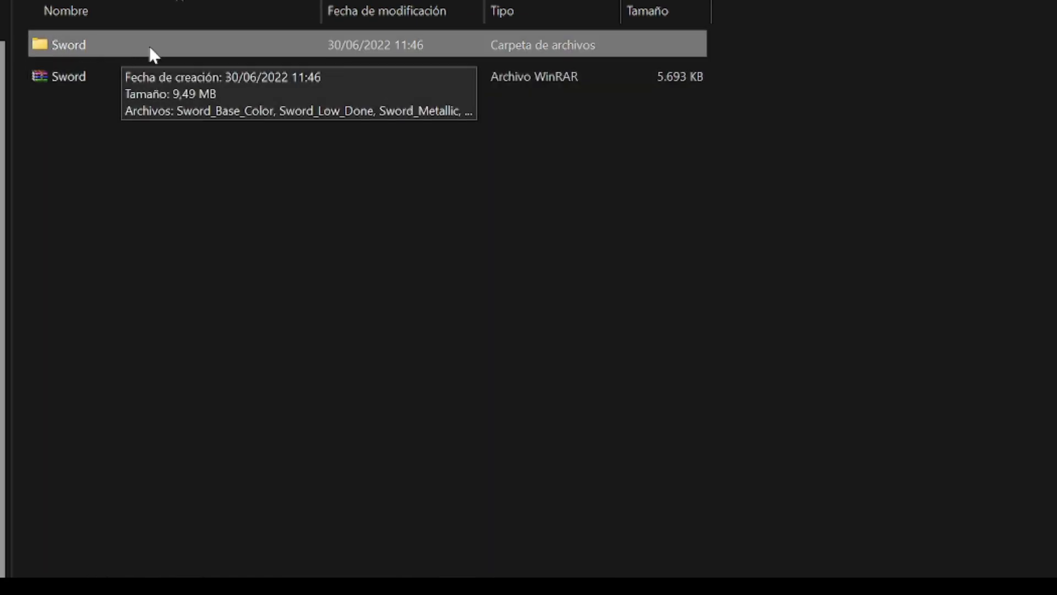
pyautogui.moveTo(149, 50); pyautogui.dragTo(168, 477)
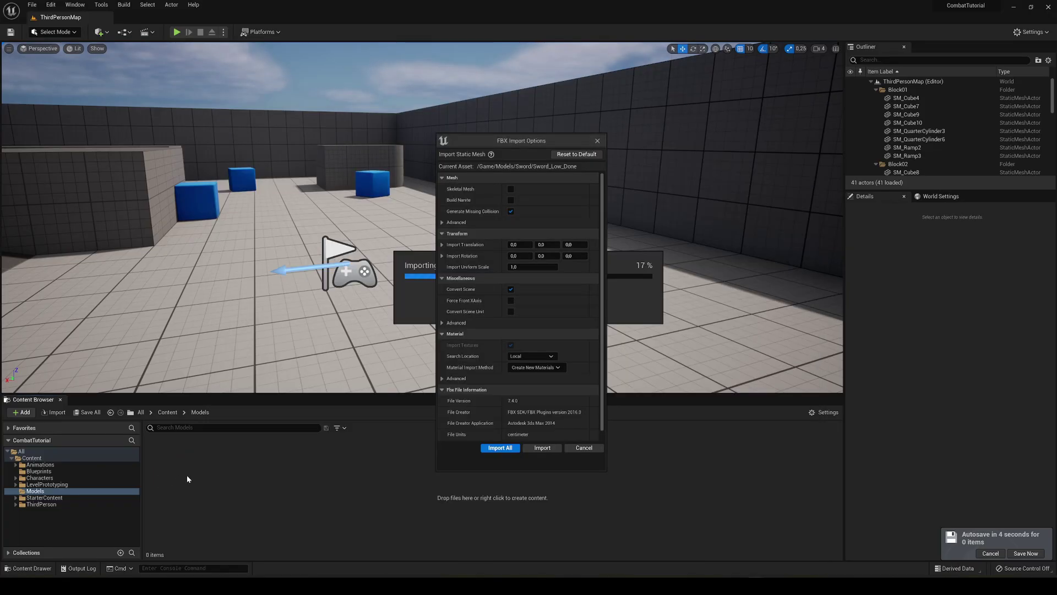
pyautogui.click(493, 448)
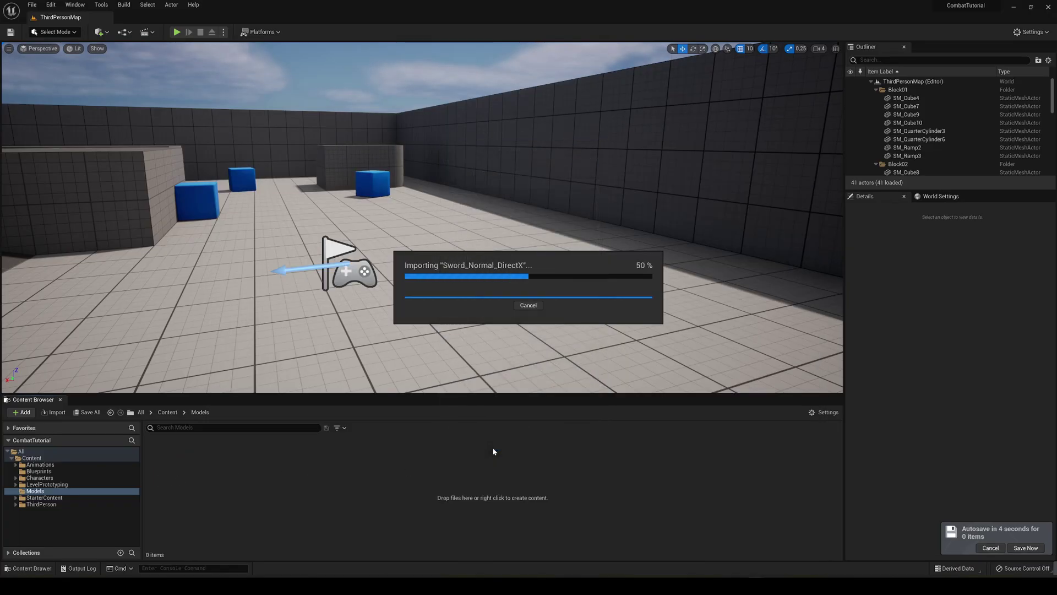
pyautogui.click(414, 493)
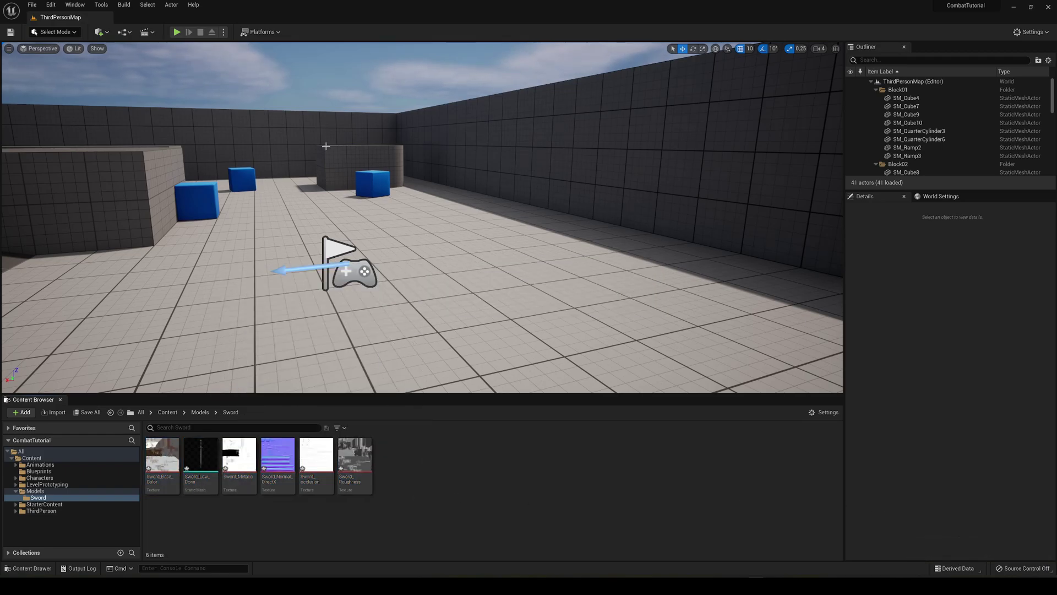
# Open the BP_ThirdPersonCharacter blueprint from the Blueprints folder inside Content/ThirdPerson
pyautogui.click(167, 414)
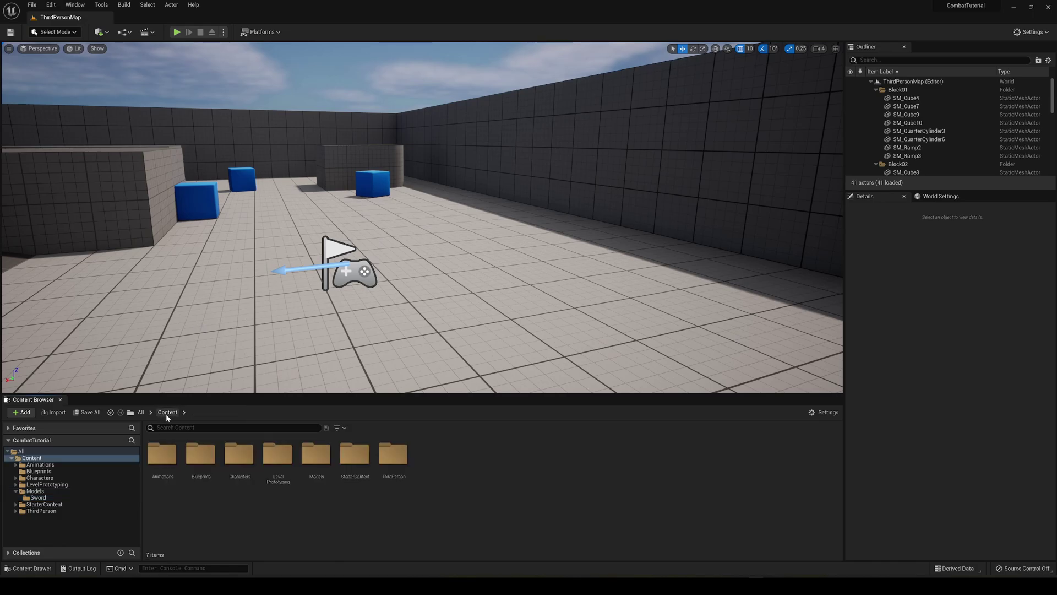
pyautogui.doubleClick(411, 453)
pyautogui.doubleClick(162, 453)
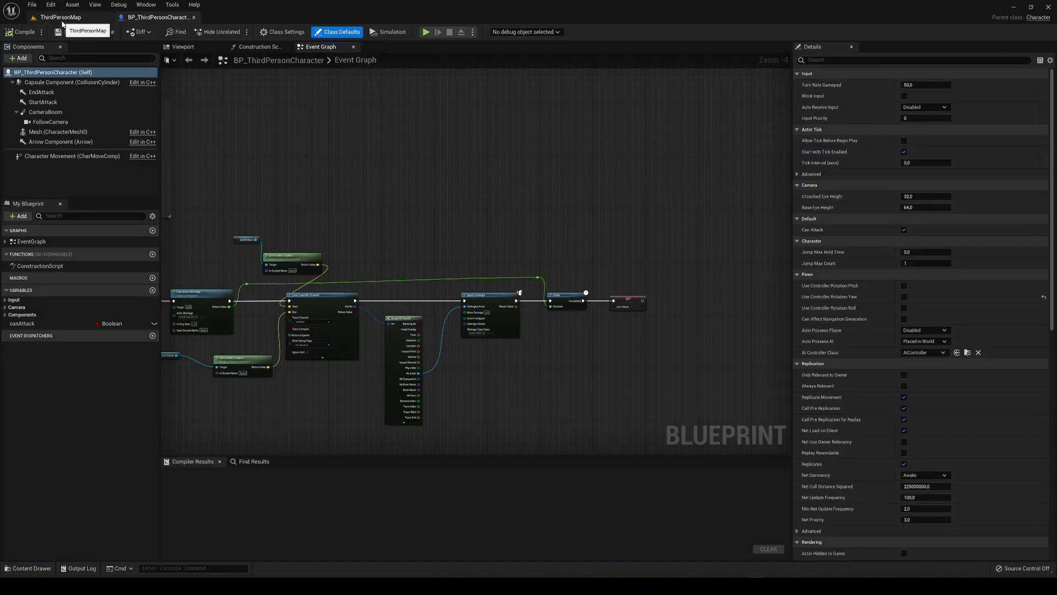
# Return to the level editor and open the SK_Mannequin skeleton from Content/Characters/Mannequins/Meshes
pyautogui.click(63, 21)
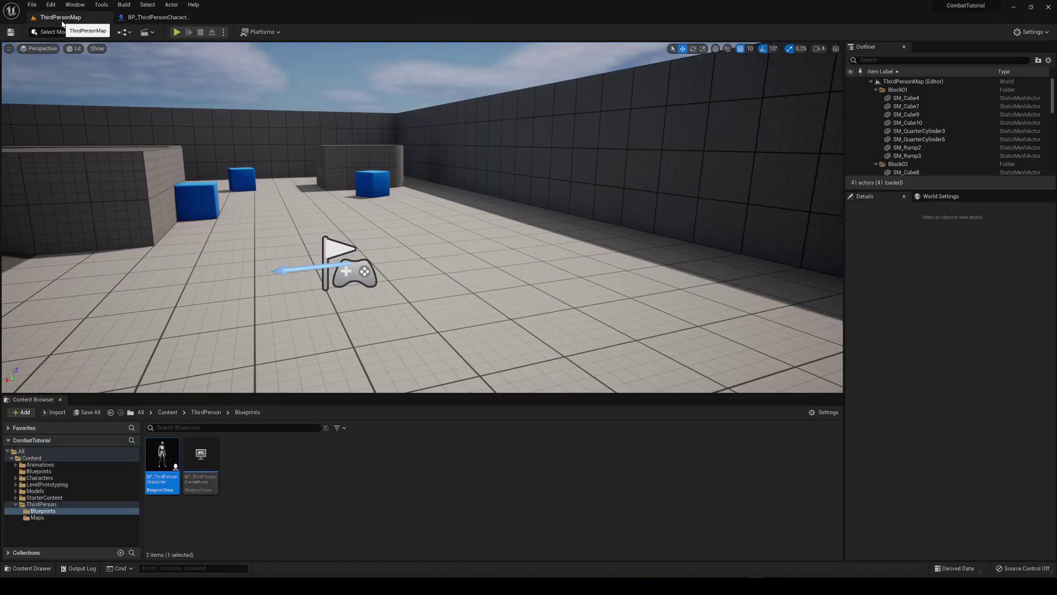
pyautogui.click(210, 412)
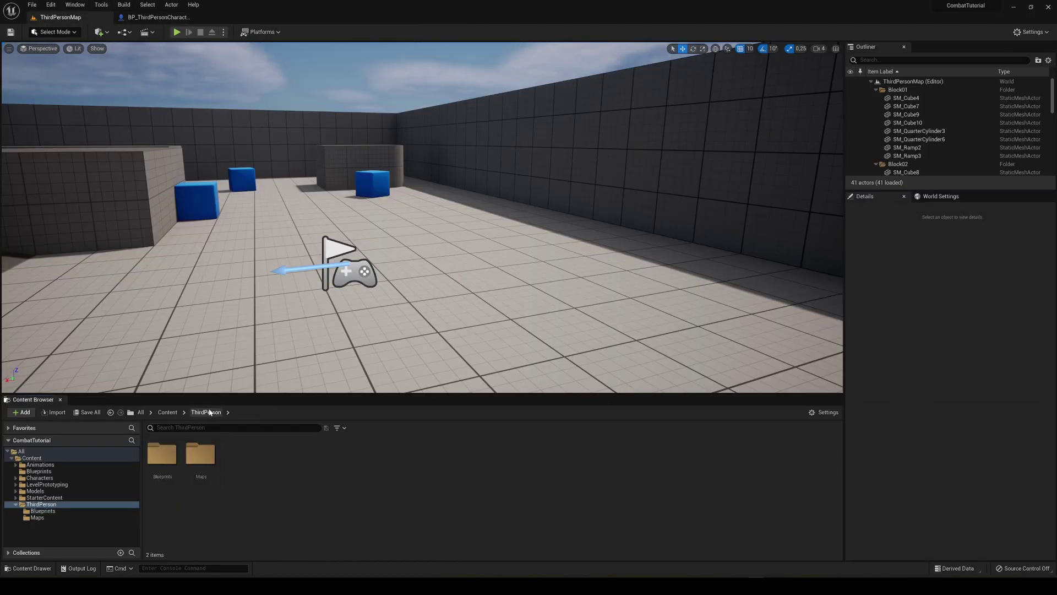
pyautogui.click(166, 413)
pyautogui.doubleClick(236, 461)
pyautogui.doubleClick(207, 478)
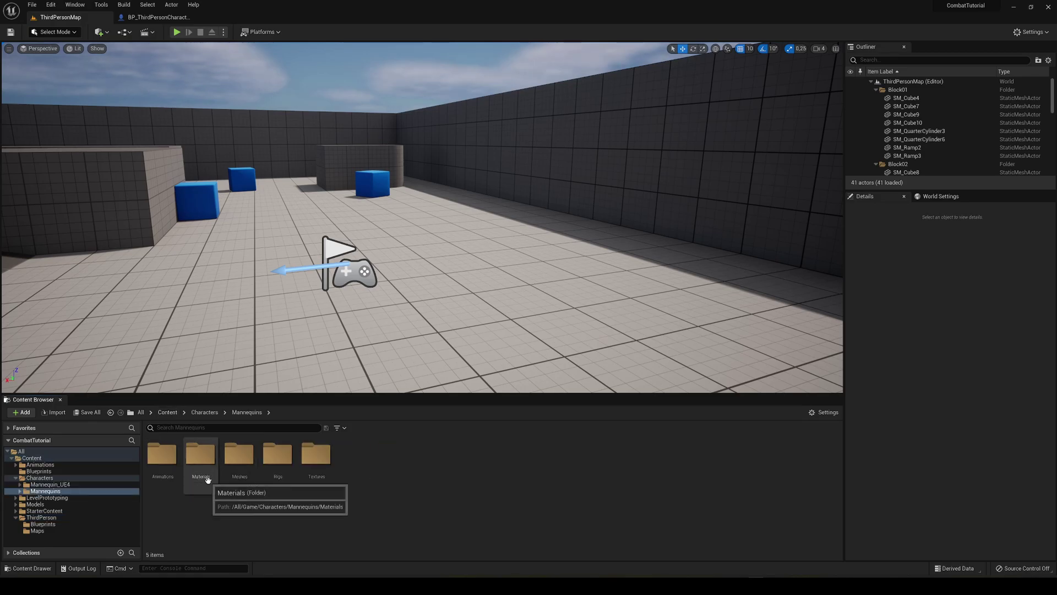
pyautogui.doubleClick(240, 465)
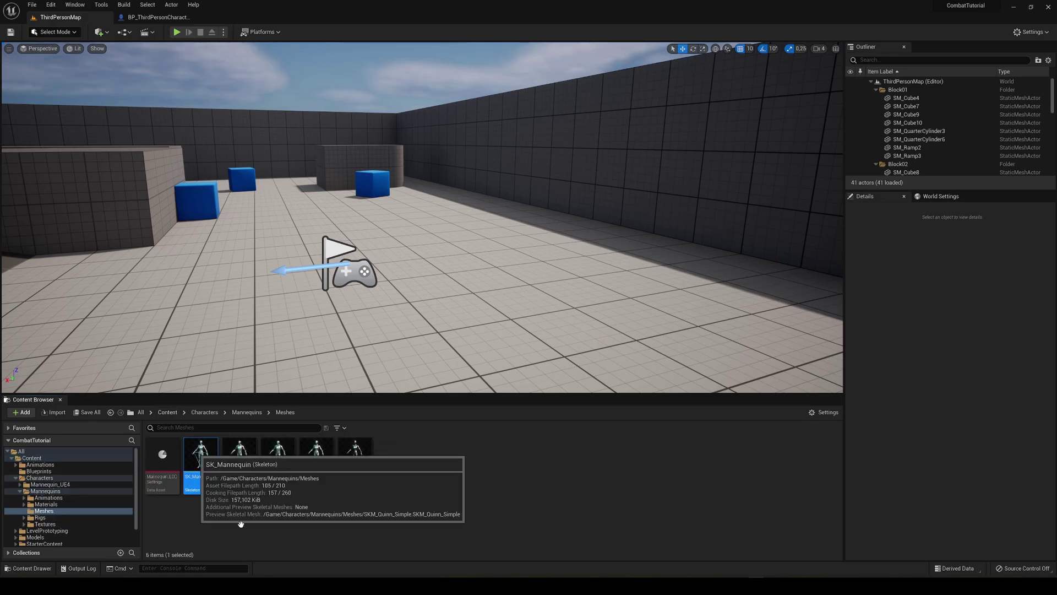
pyautogui.doubleClick(200, 454)
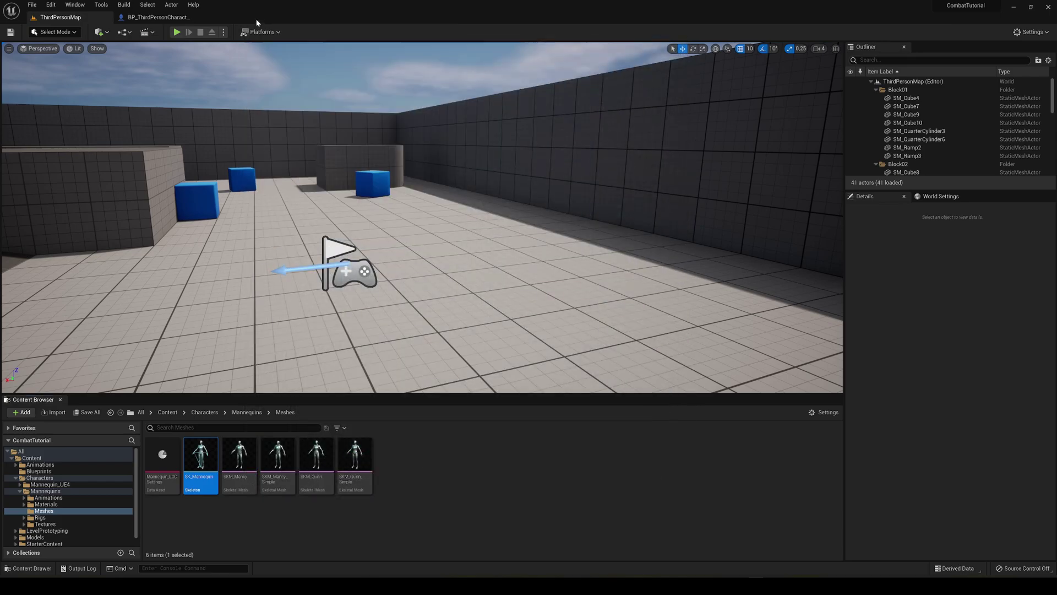
# Add a socket to the hand_r bone in the mannequin's skeleton tree
pyautogui.scroll(-3, 467, 194)
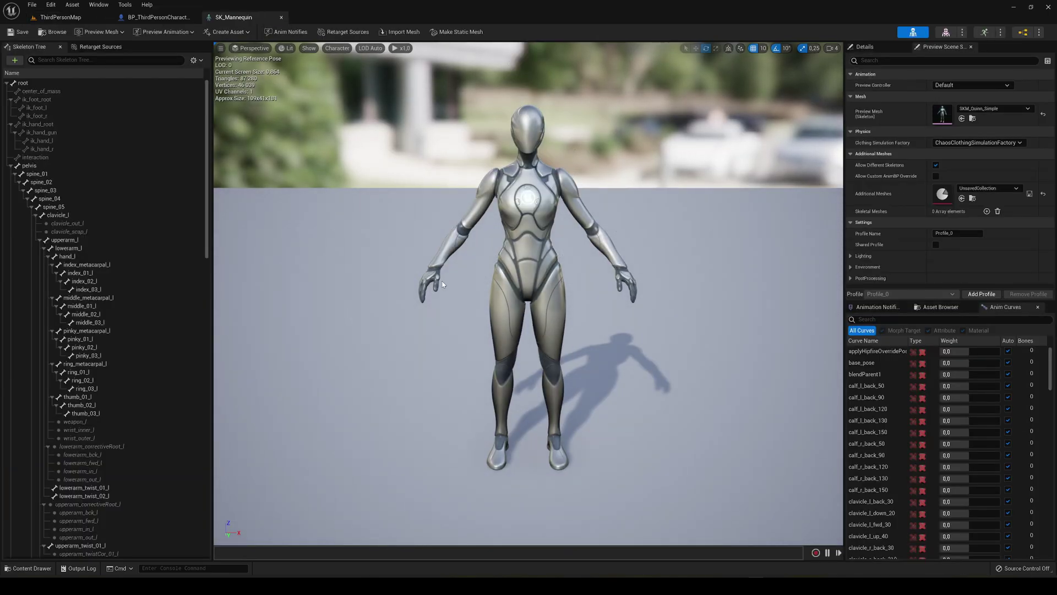
pyautogui.scroll(-5, 77, 272)
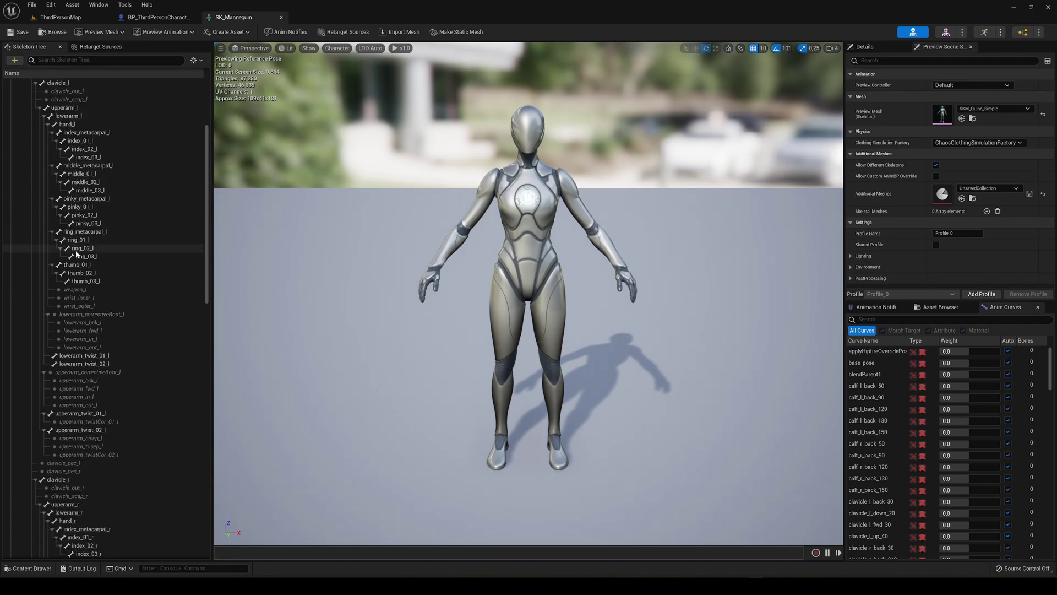
pyautogui.scroll(-2, 77, 272)
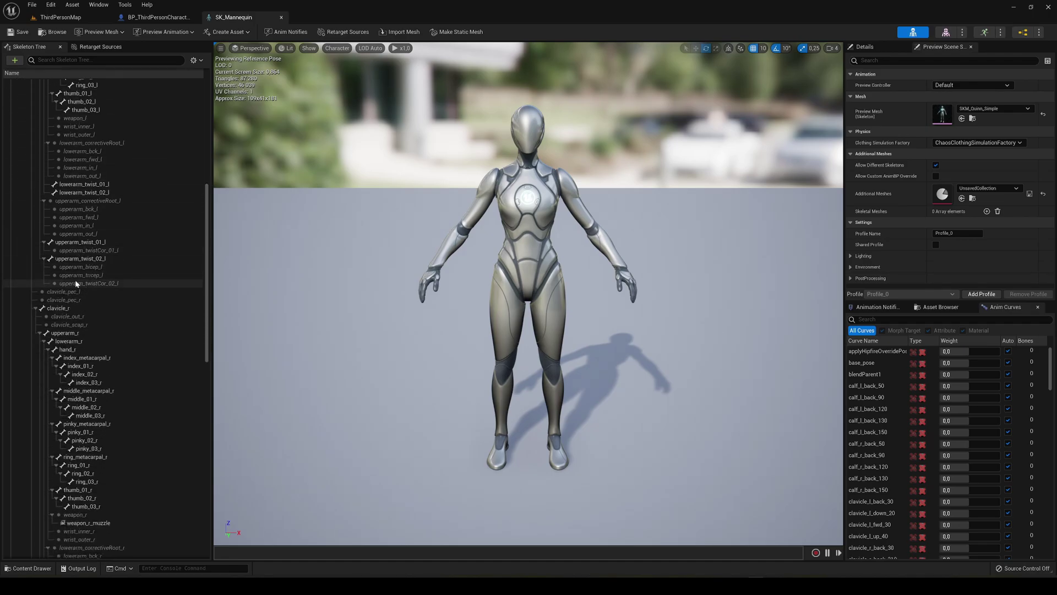
pyautogui.click(79, 350)
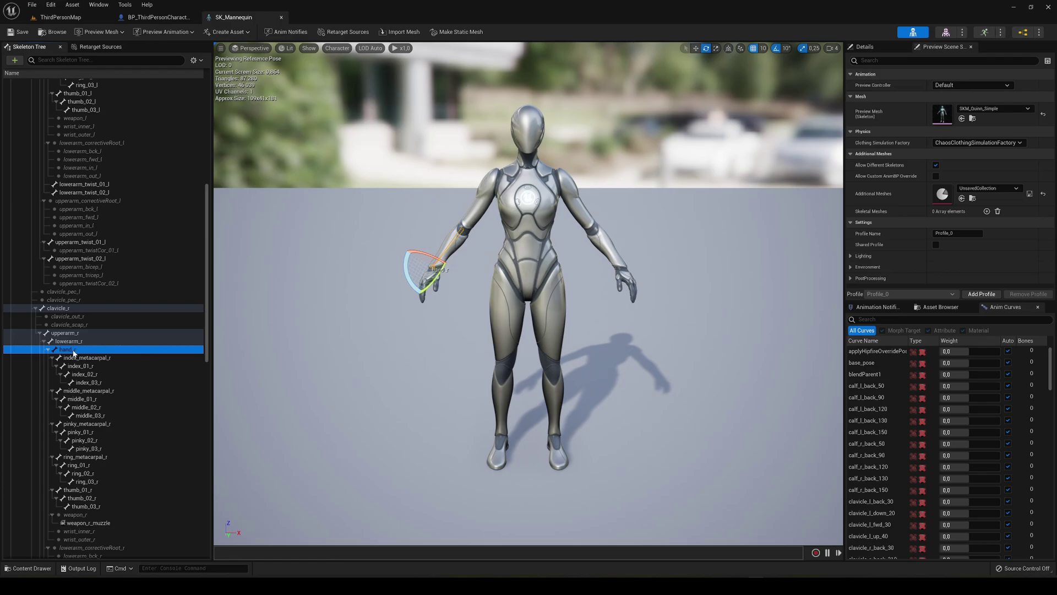
pyautogui.rightClick(74, 353)
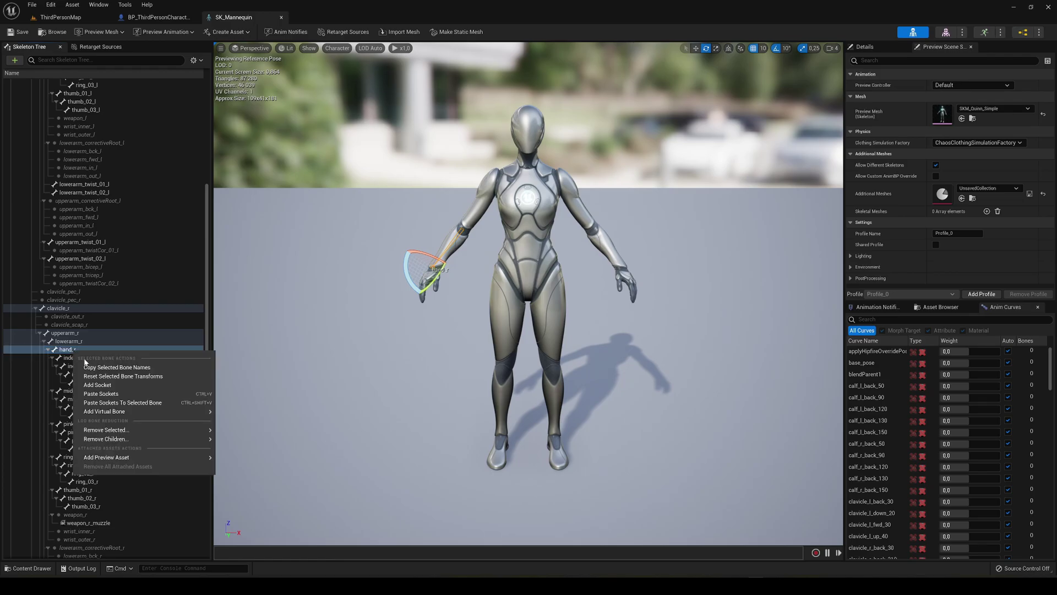
pyautogui.click(107, 386)
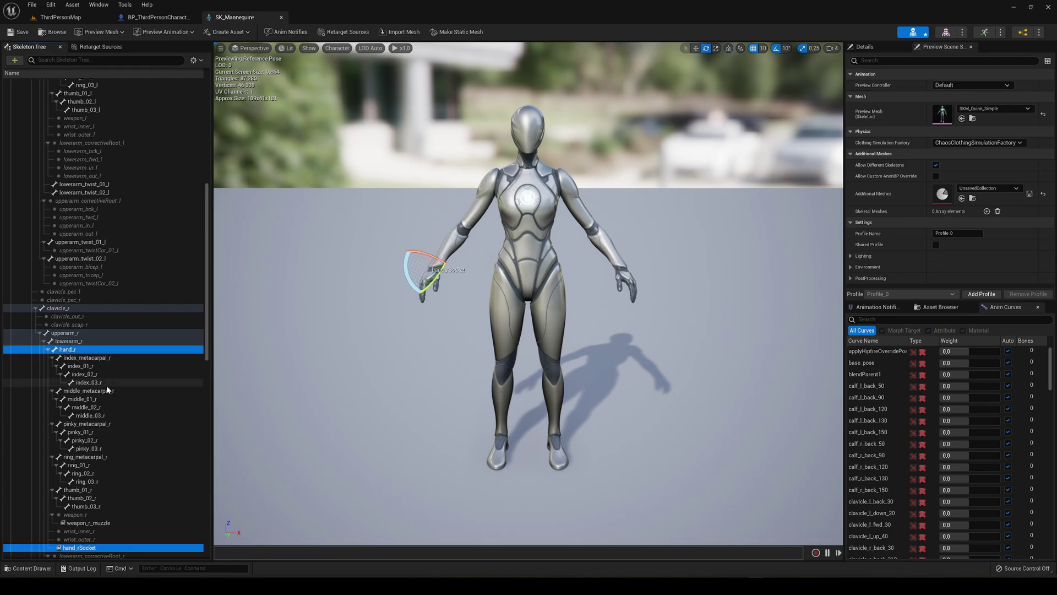
# Rename the new socket under hand_r as weapon_r
pyautogui.scroll(-1, 85, 498)
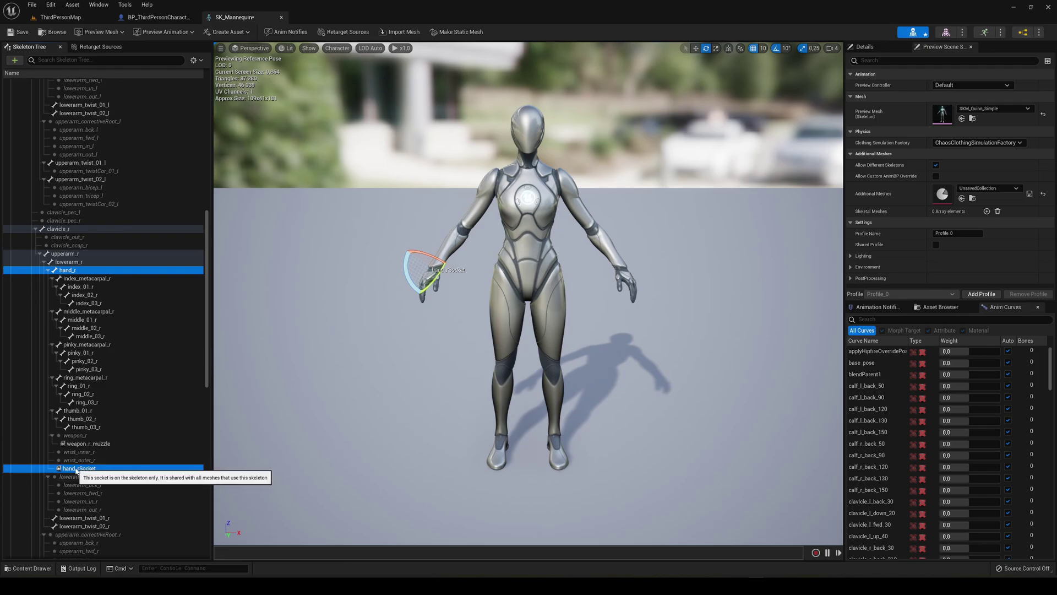
pyautogui.click(77, 470)
pyautogui.click(81, 469)
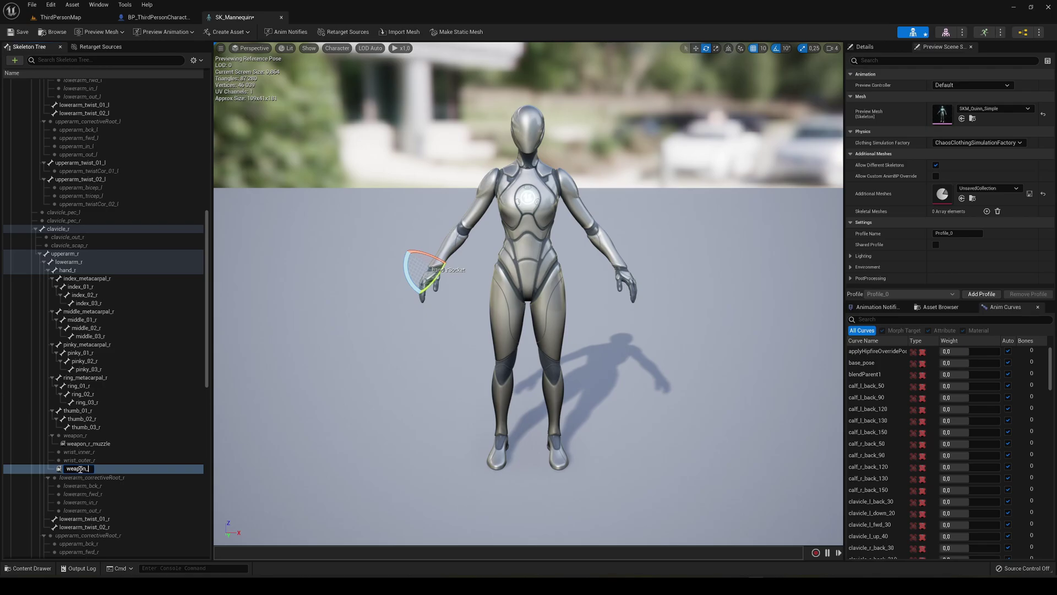
pyautogui.write('weapon_r')
pyautogui.press('Return')
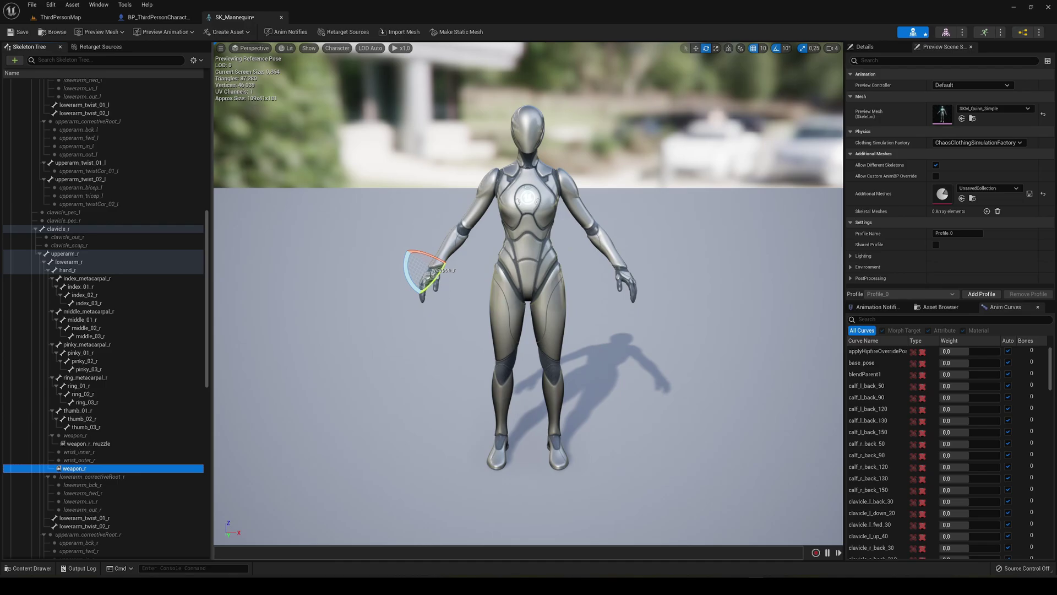
# Search for "sword" and attach the Sword_Low_Done mesh as a preview asset to the weapon_r socket
pyautogui.rightClick(109, 469)
pyautogui.moveTo(144, 450)
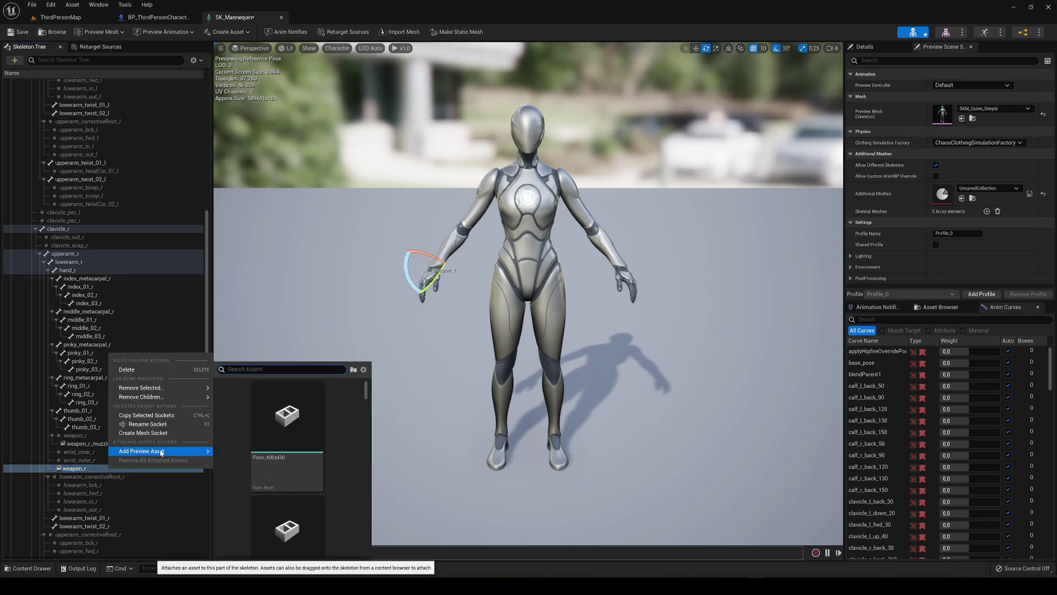
pyautogui.write('sword')
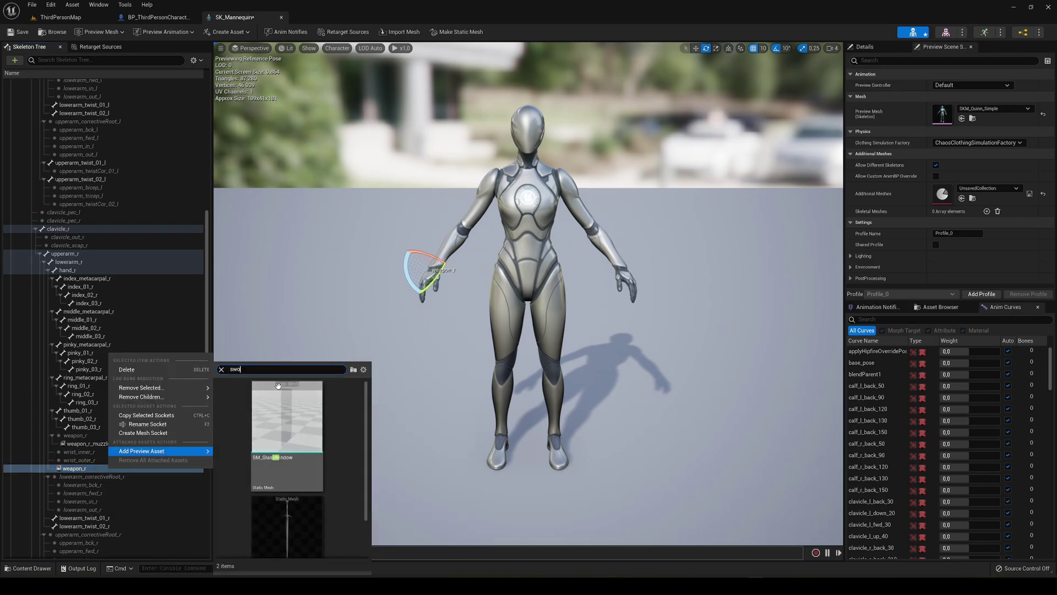
pyautogui.click(264, 411)
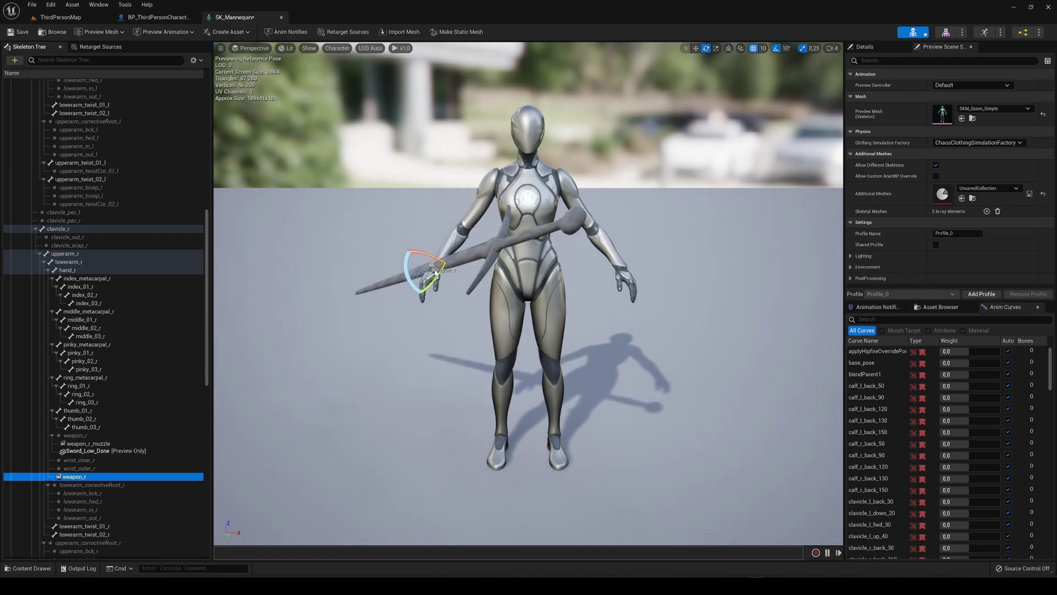
# Rotate and move the weapon_r socket so the sword's blade points forward and its handle lies near the right hand
pyautogui.moveTo(458, 301)
pyautogui.keyDown('alt'); pyautogui.mouseDown()
pyautogui.moveTo(396, 301)
pyautogui.moveTo(473, 291)
pyautogui.mouseUp(); pyautogui.keyUp('alt')
pyautogui.scroll(5, 457, 299)
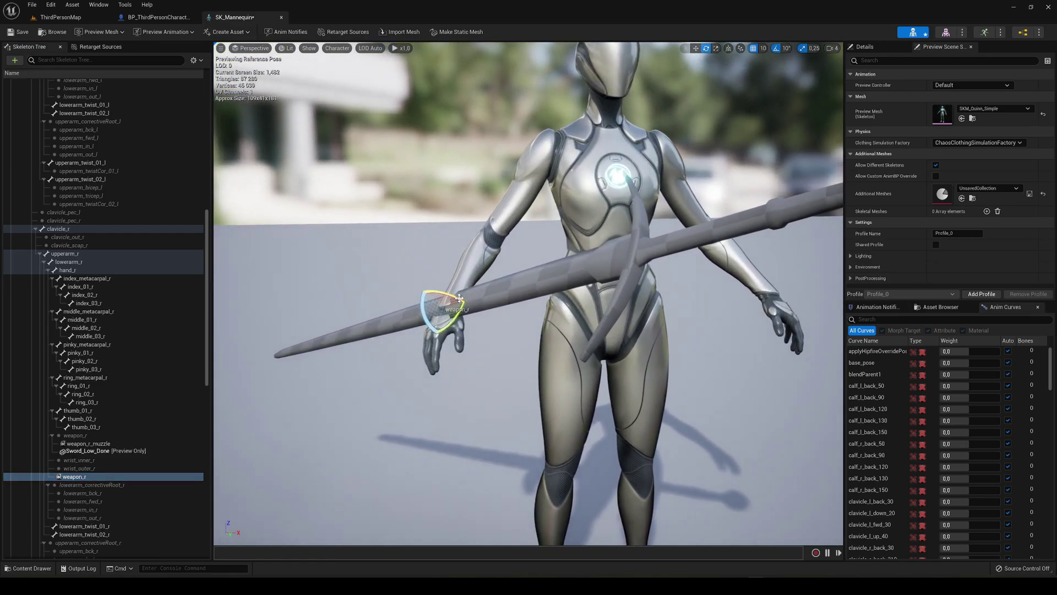
pyautogui.scroll(-4, 545, 275)
pyautogui.scroll(4, 578, 297)
pyautogui.press('w')
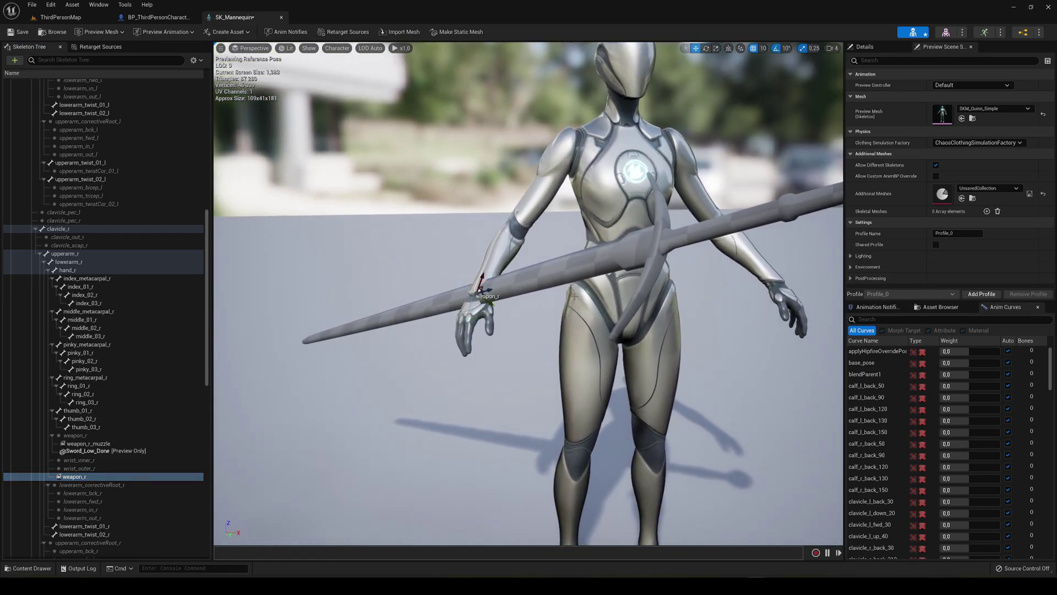
pyautogui.scroll(5, 513, 331)
pyautogui.press('e')
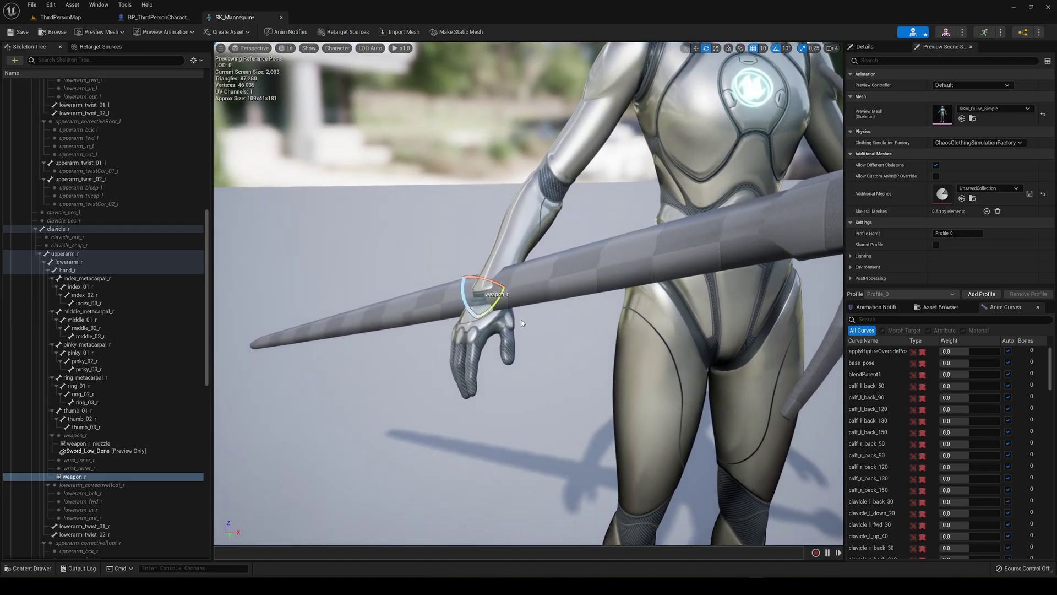
pyautogui.moveTo(499, 295); pyautogui.dragTo(470, 328)
pyautogui.moveTo(475, 292); pyautogui.dragTo(802, 421)
# Scale the weapon_r socket down to suit the character and shift it so the right hand grips the sword's handle
pyautogui.scroll(-5, 565, 283)
pyautogui.press('r')
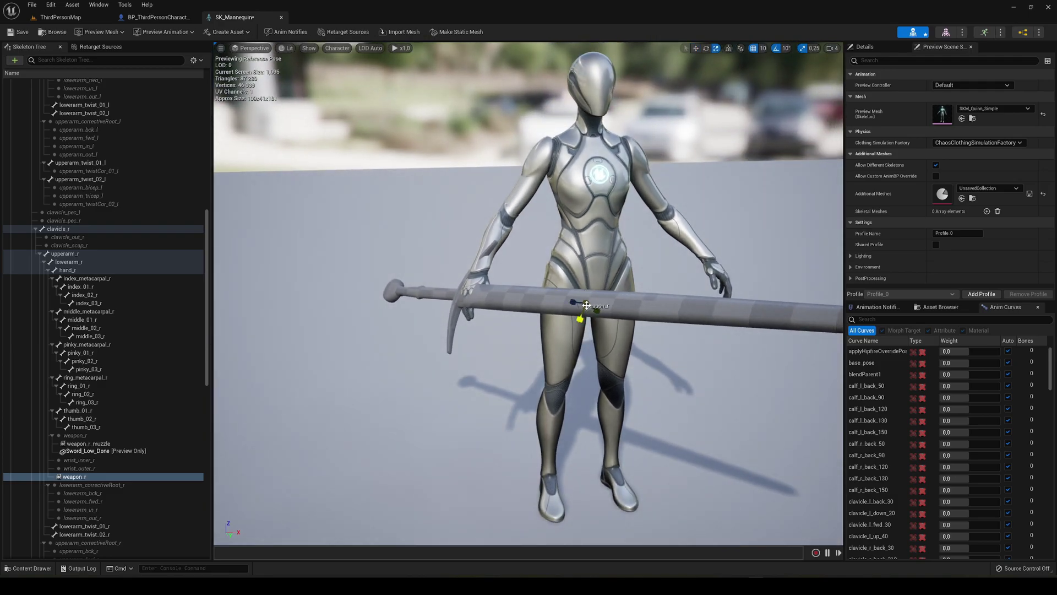
pyautogui.moveTo(583, 302); pyautogui.dragTo(561, 320)
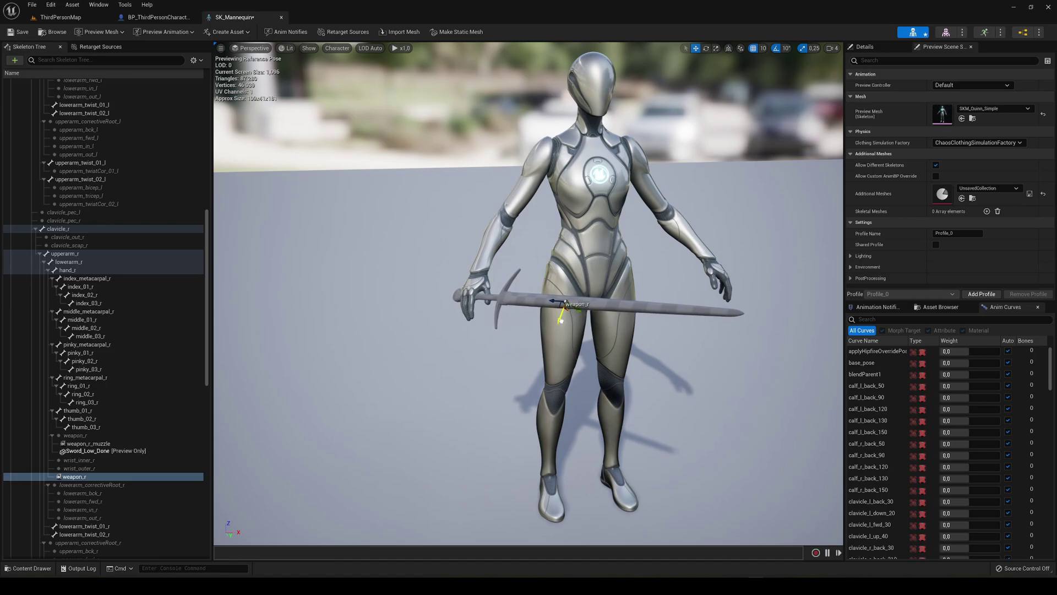
pyautogui.moveTo(561, 321); pyautogui.dragTo(537, 298, button='right')
pyautogui.moveTo(537, 298); pyautogui.dragTo(542, 310)
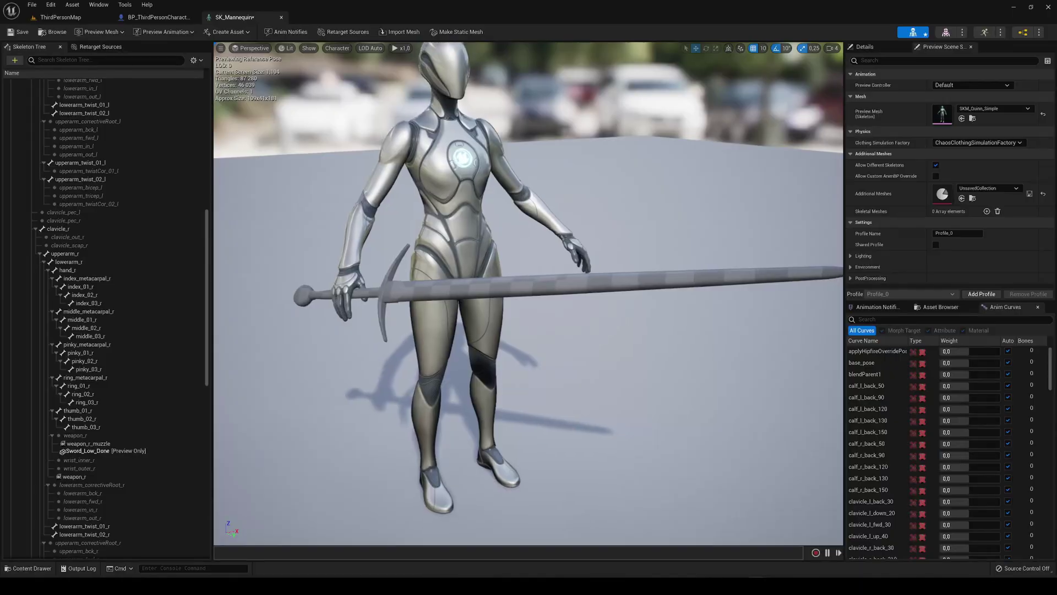
# Check the sword's placement on the whole character and save the SK_Mannequin skeleton
pyautogui.press('s')
pyautogui.moveTo(525, 215); pyautogui.dragTo(538, 230, button='right')
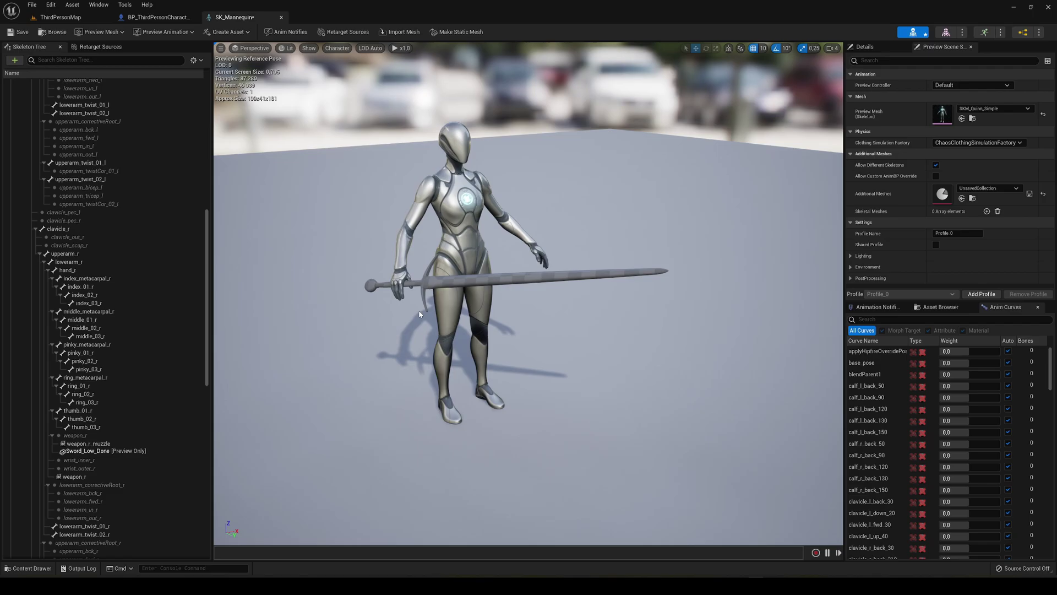
pyautogui.click(19, 31)
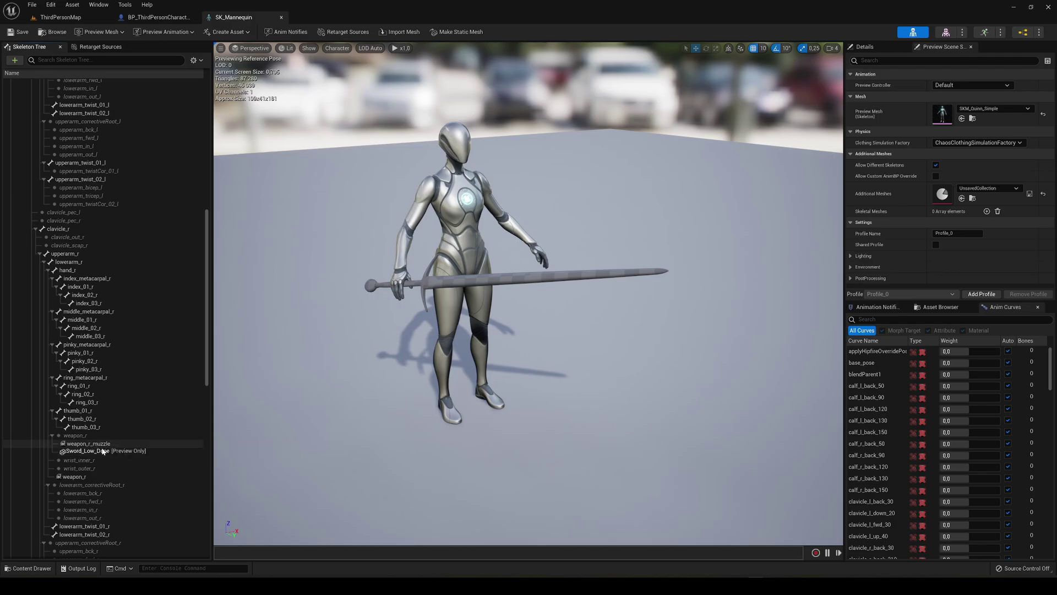
# Add a Static Mesh component named Sword under the character's Mesh component in the BP_ThirdPersonCharacter blueprint
pyautogui.click(83, 477)
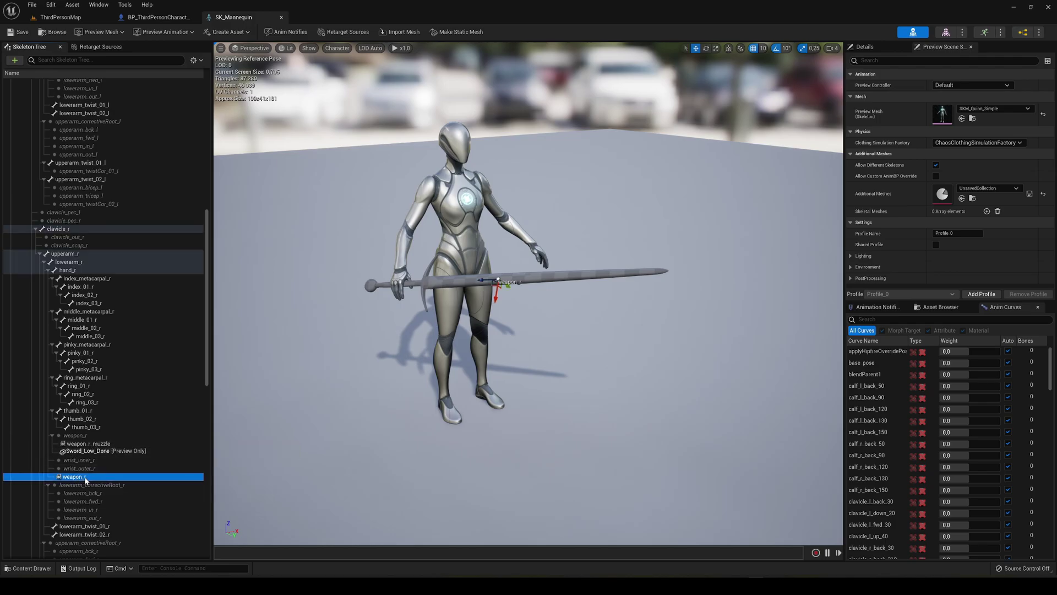
pyautogui.rightClick(85, 479)
pyautogui.click(146, 21)
pyautogui.click(146, 21)
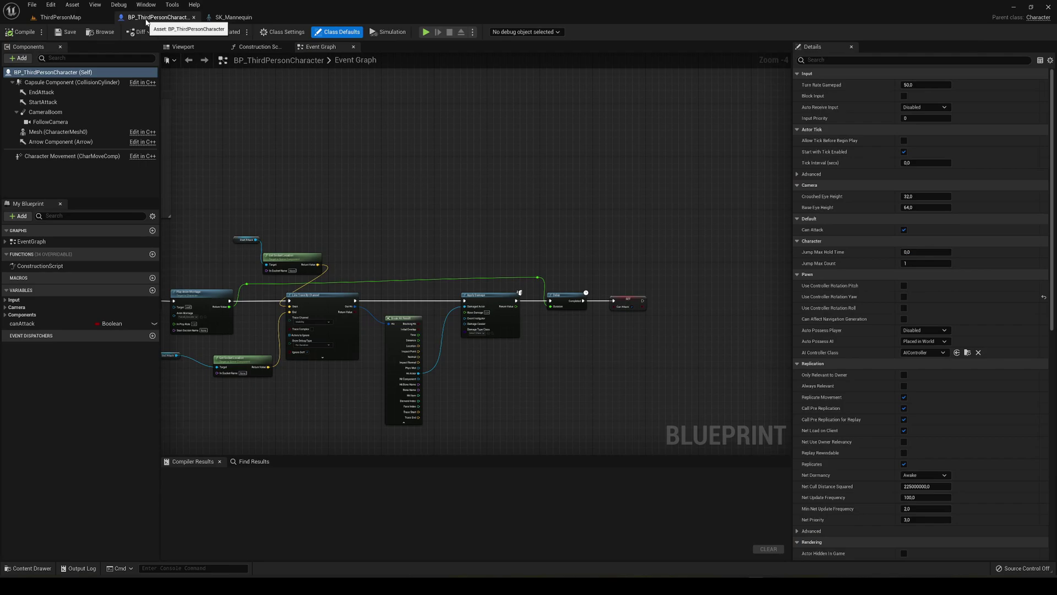
pyautogui.click(184, 48)
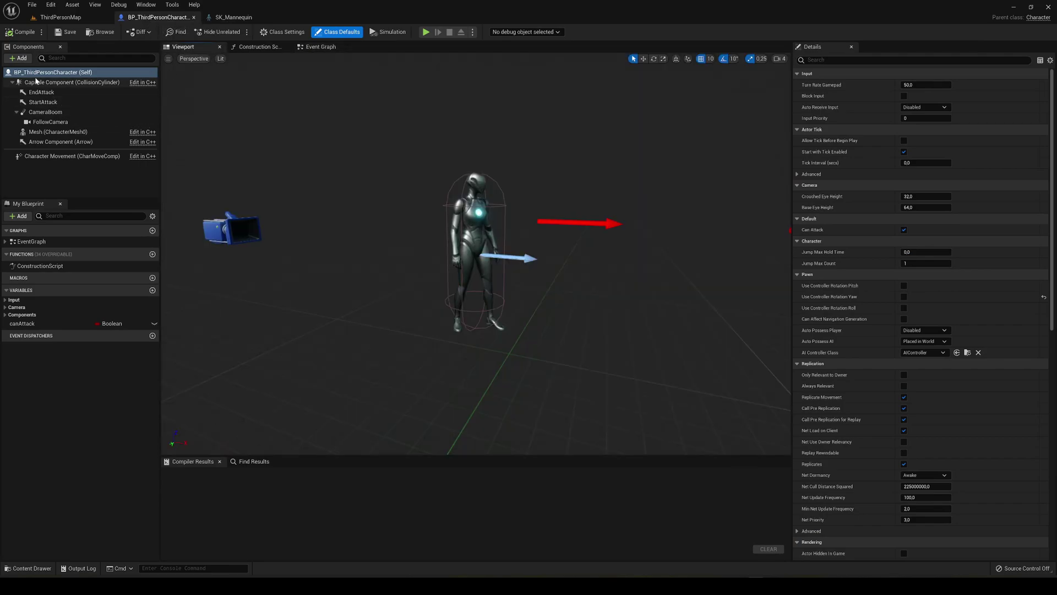
pyautogui.click(44, 132)
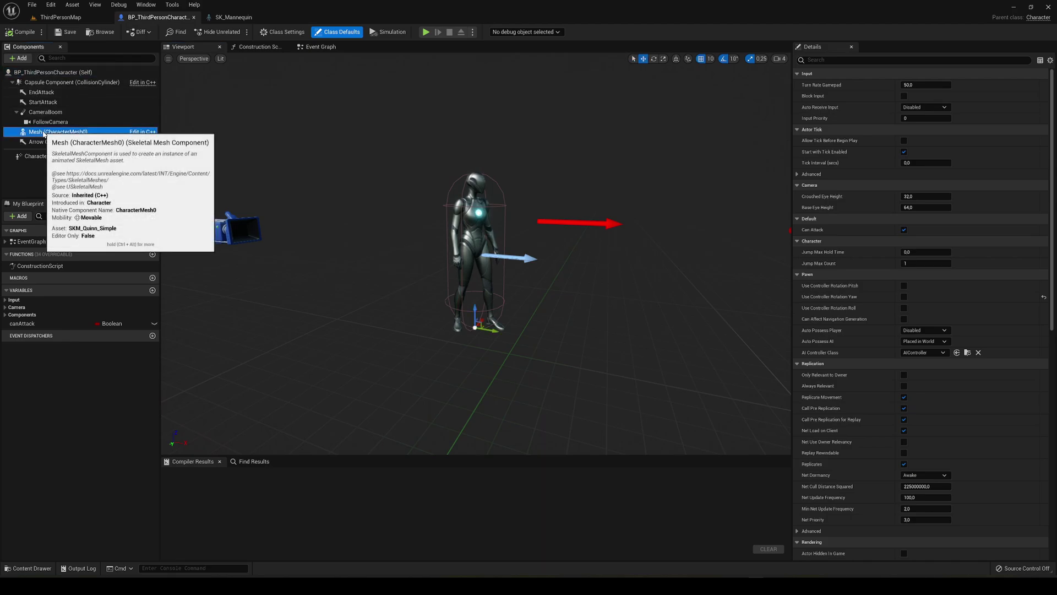
pyautogui.click(19, 58)
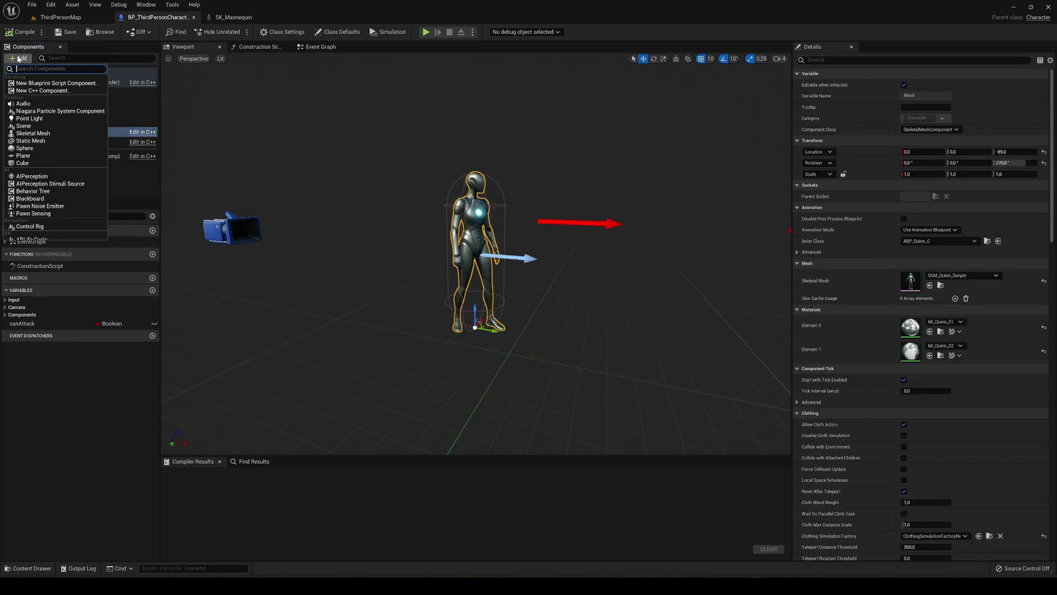
pyautogui.write('stat')
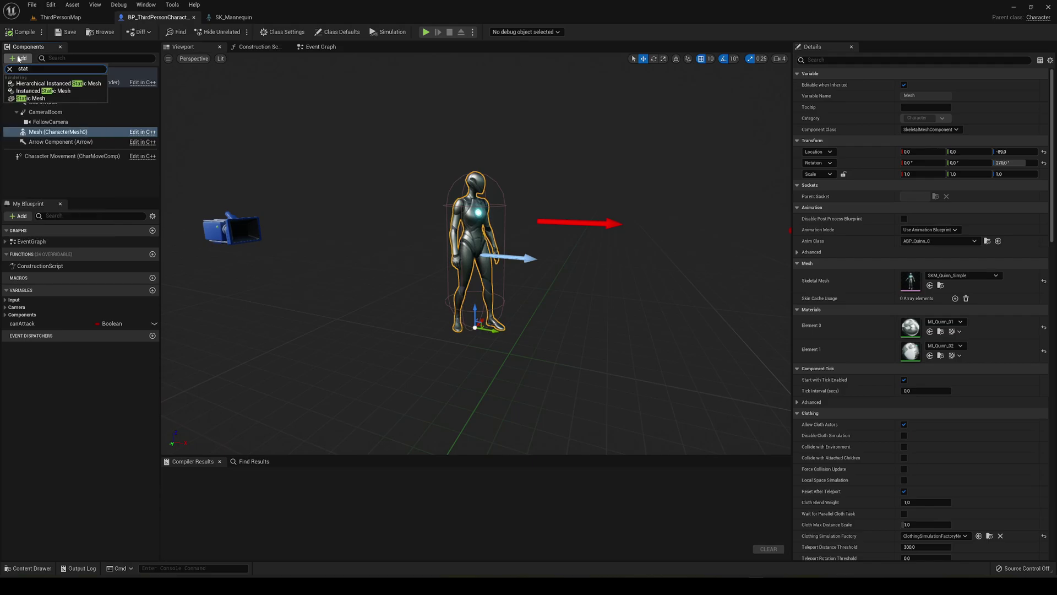
pyautogui.click(39, 100)
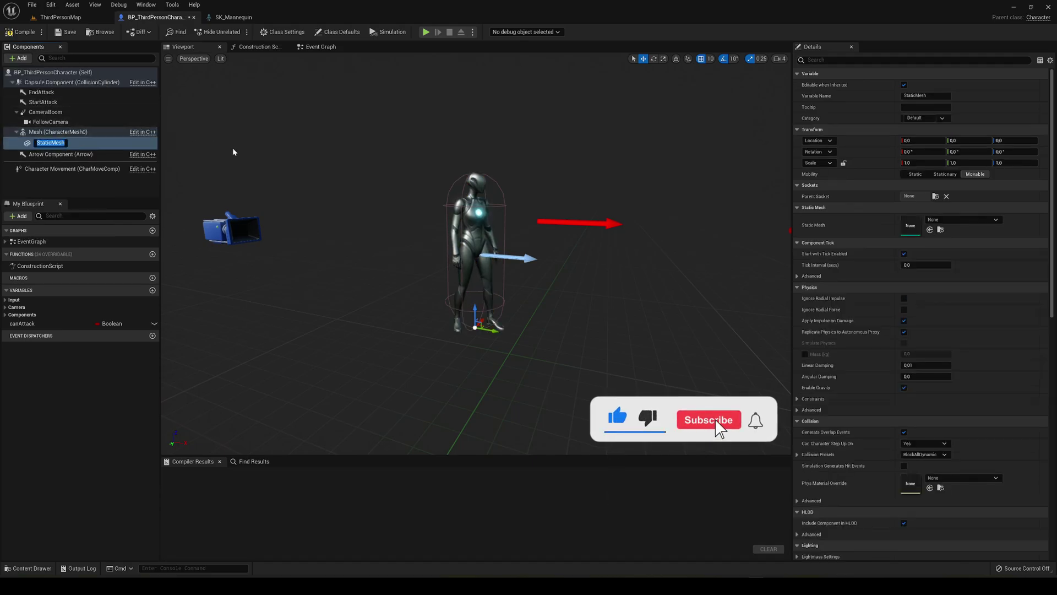
pyautogui.write('Sword')
pyautogui.press('Return')
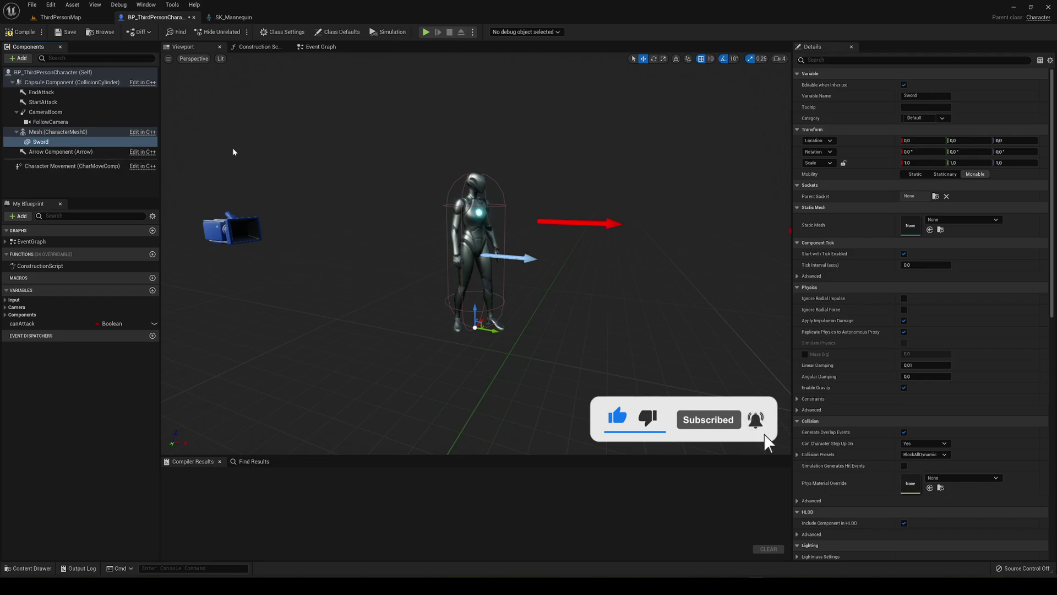
# Assign the Sword_Low_Done static mesh to the Sword component
pyautogui.click(953, 219)
pyautogui.write('Sw')
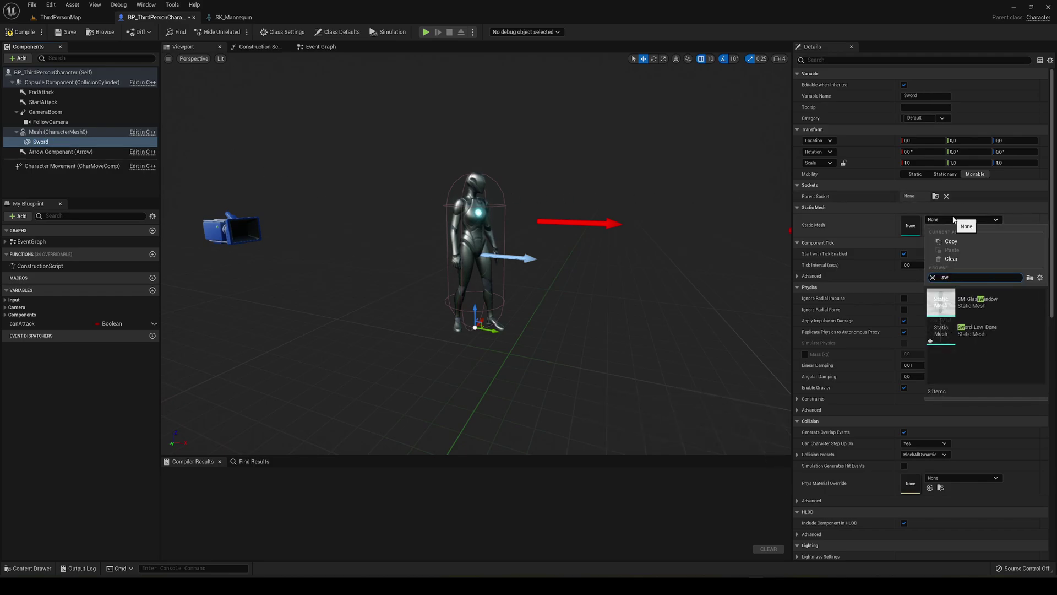
pyautogui.click(991, 330)
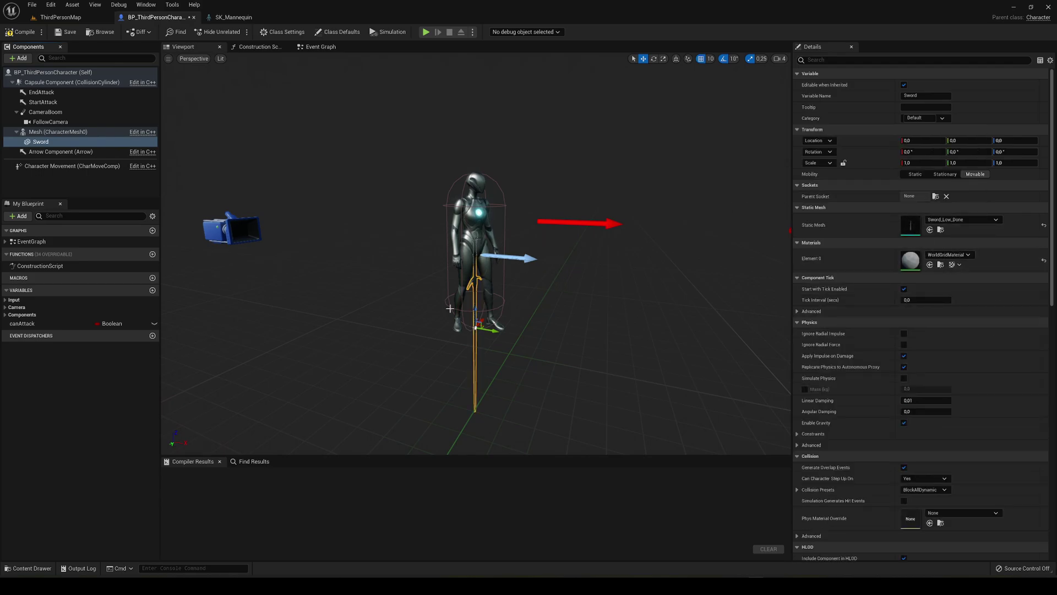
# Set the Sword component's parent socket to weapon_r, compare its placement with the SK_Mannequin preview, and compile and save the blueprint
pyautogui.scroll(5, 484, 310)
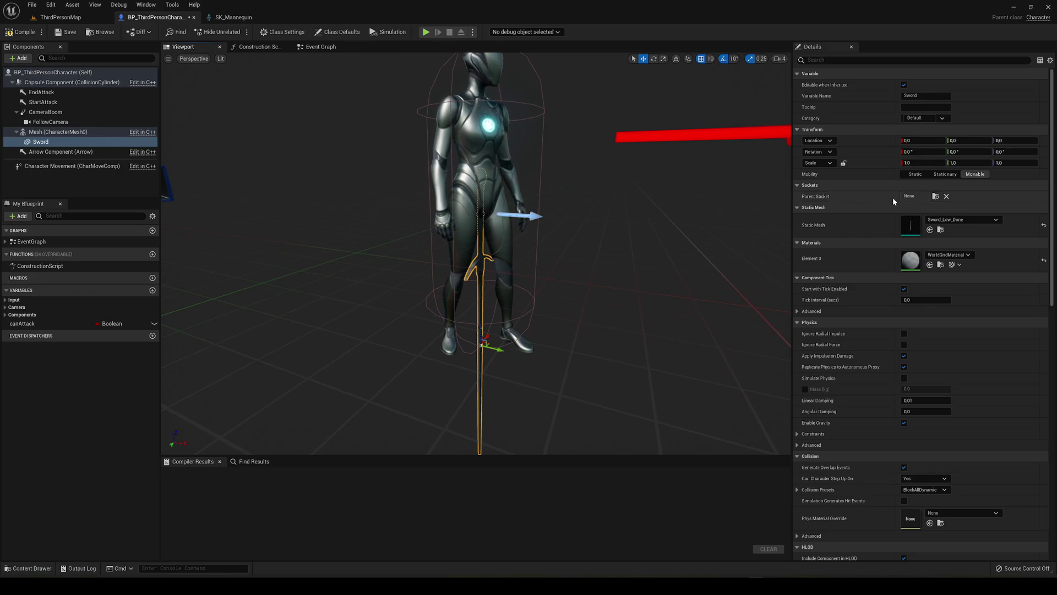
pyautogui.click(935, 196)
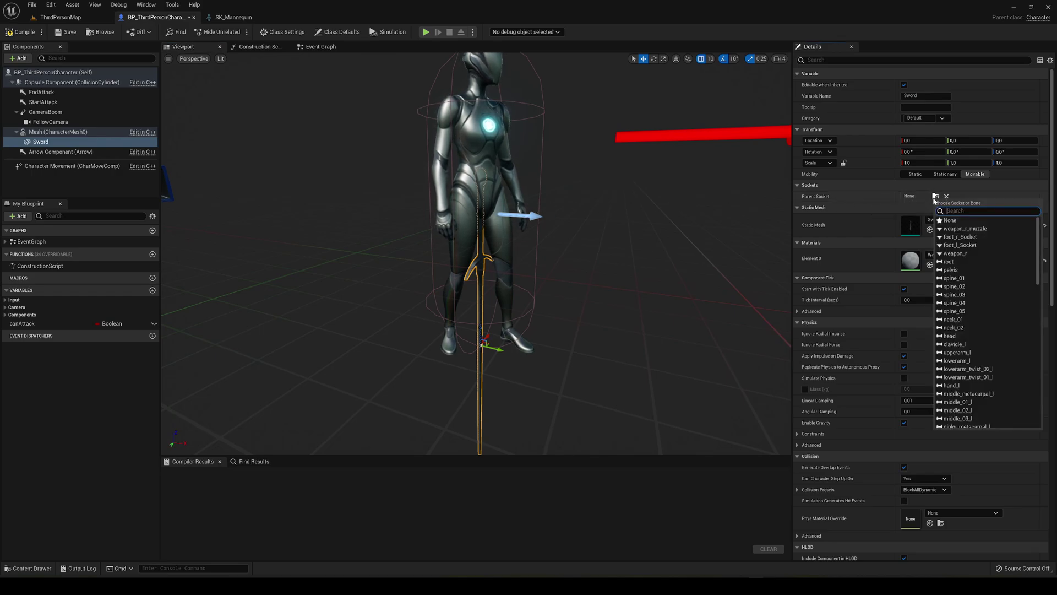
pyautogui.write('weapo')
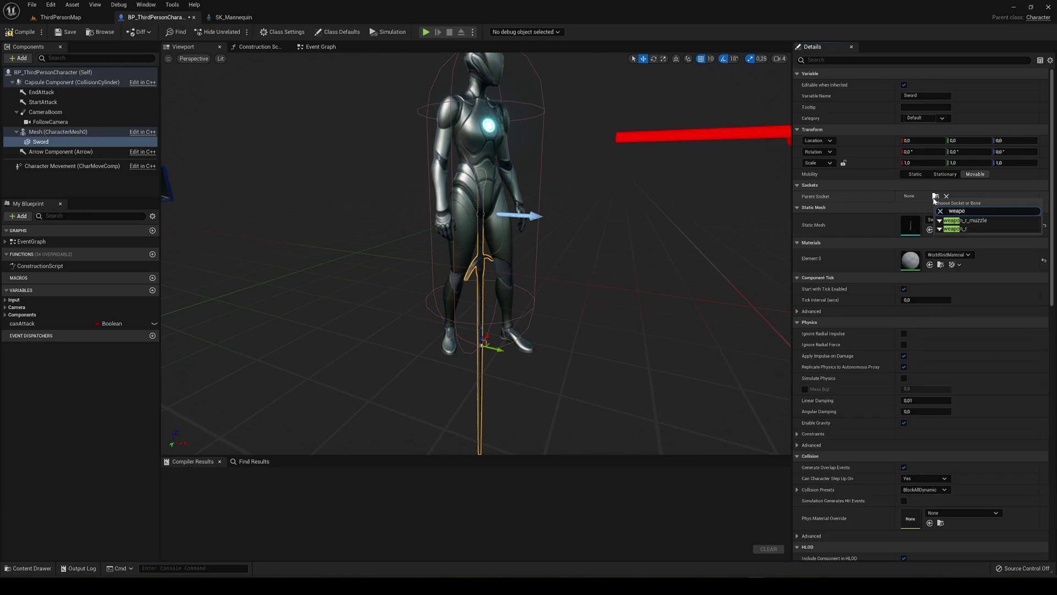
pyautogui.click(955, 228)
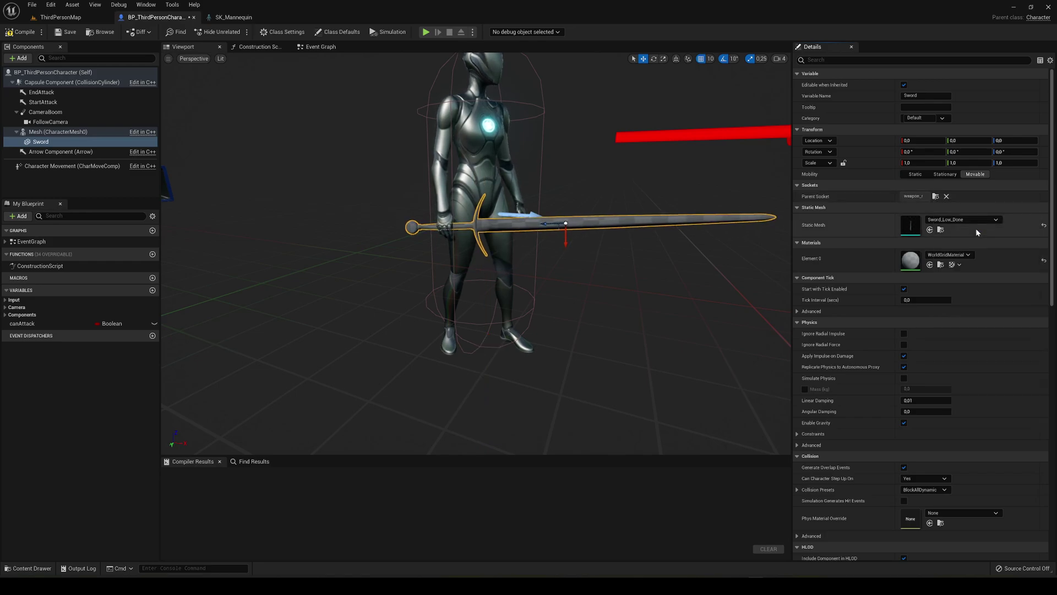
pyautogui.press('f')
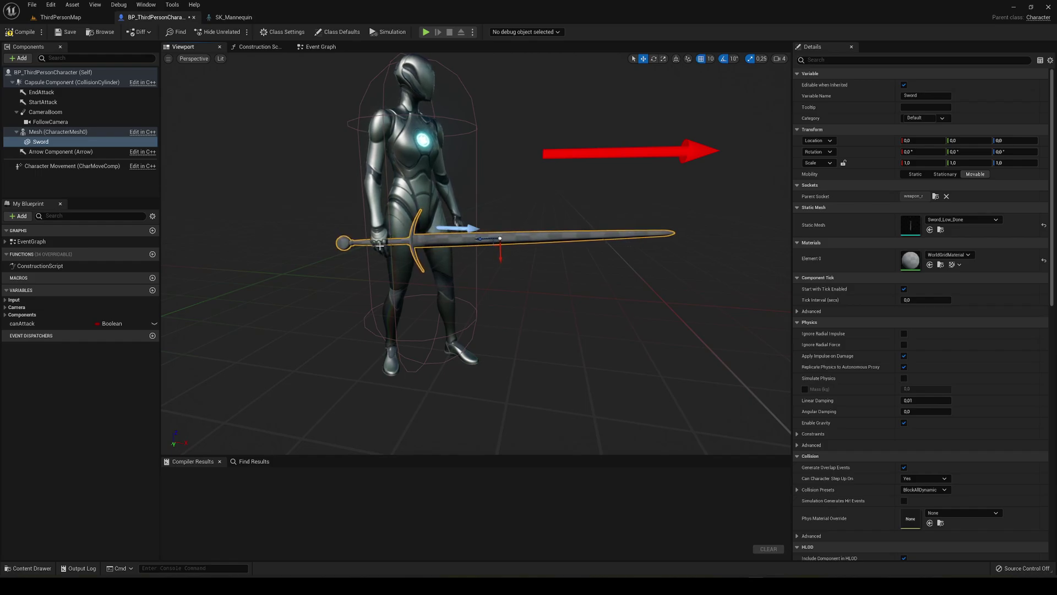
pyautogui.click(224, 18)
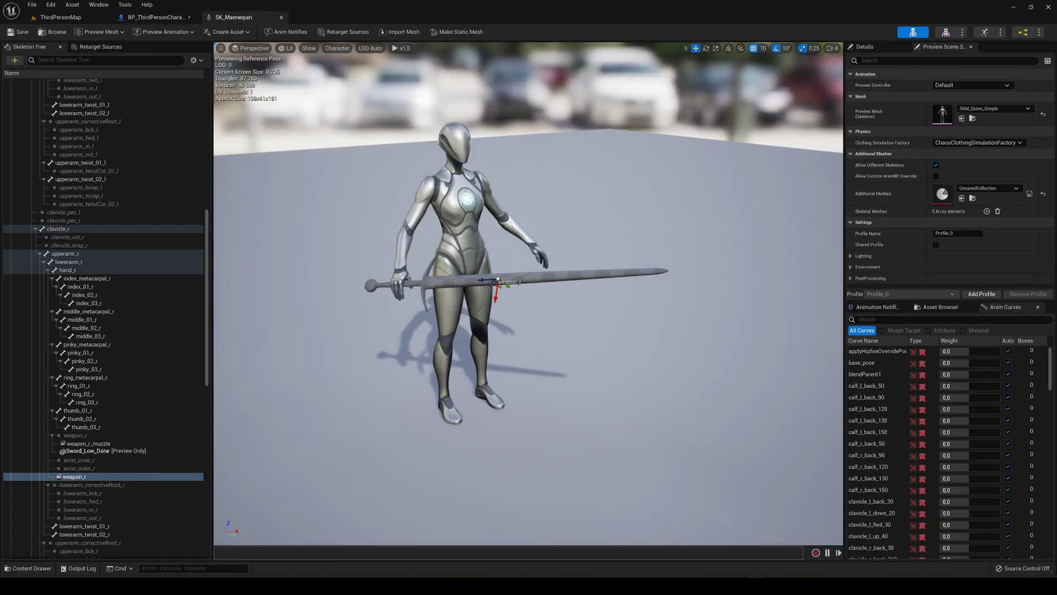
pyautogui.click(155, 17)
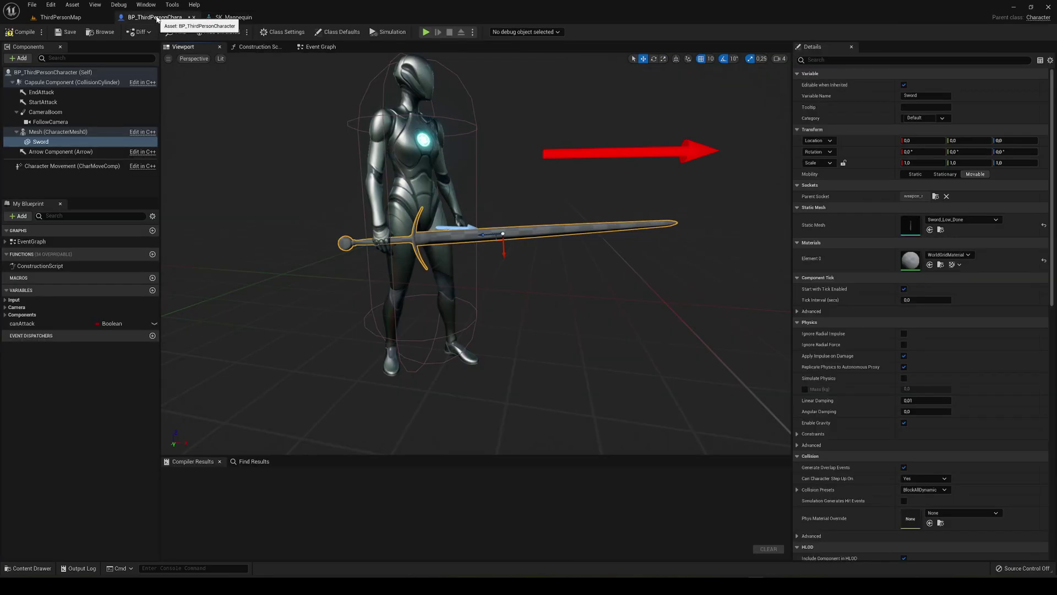
pyautogui.click(13, 33)
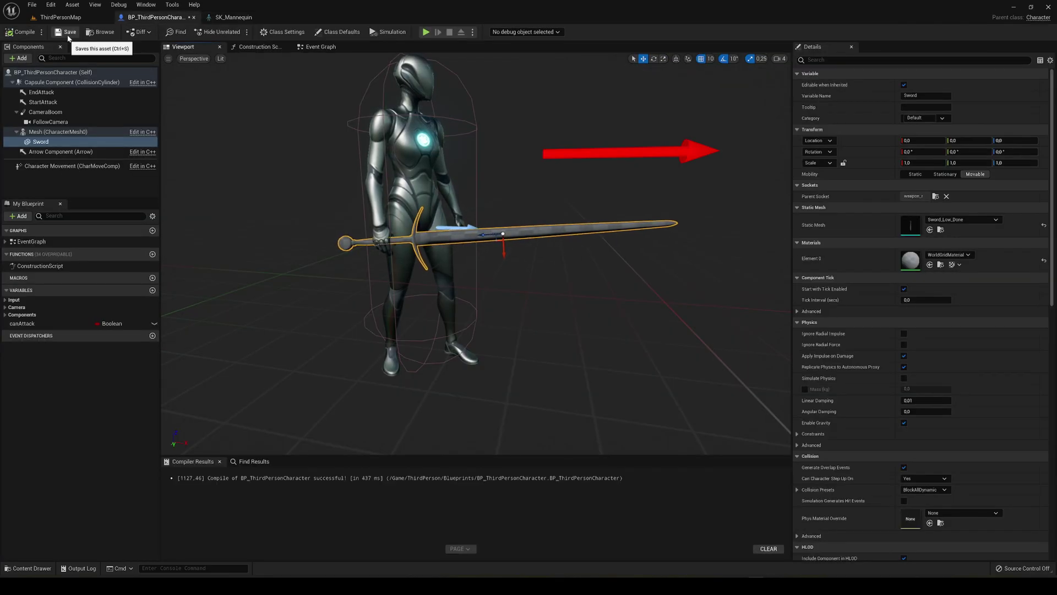
# Create a new material named SwordMat in the project's Content/Models/Sword folder
pyautogui.click(60, 17)
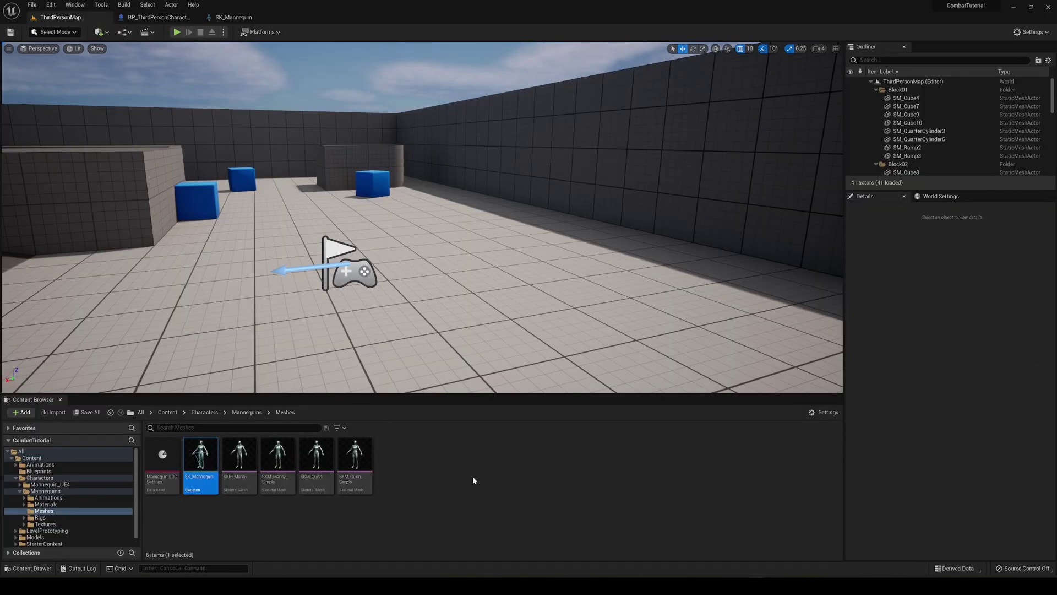
pyautogui.click(167, 413)
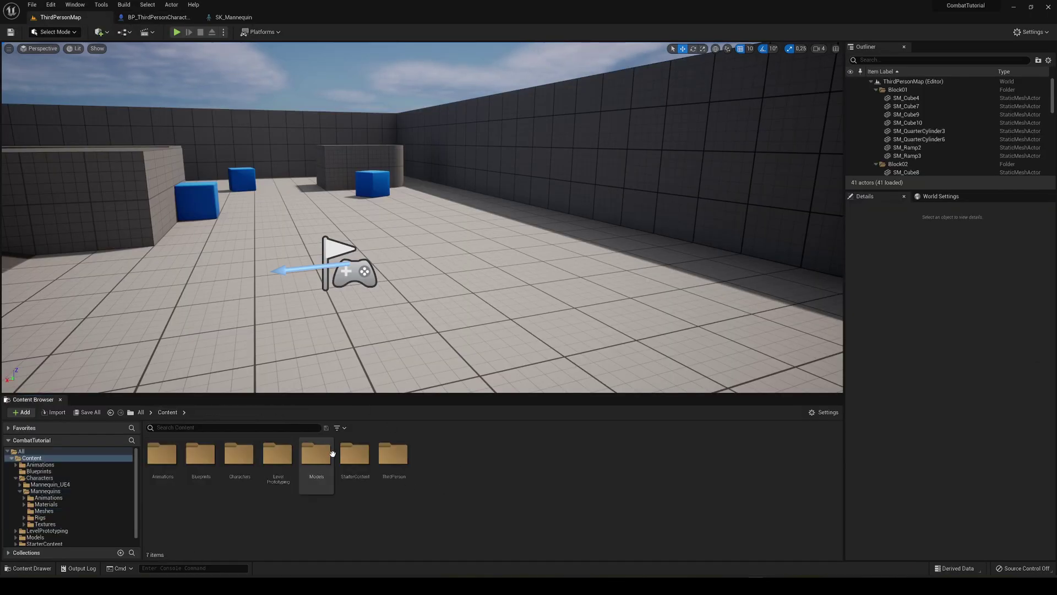
pyautogui.doubleClick(321, 474)
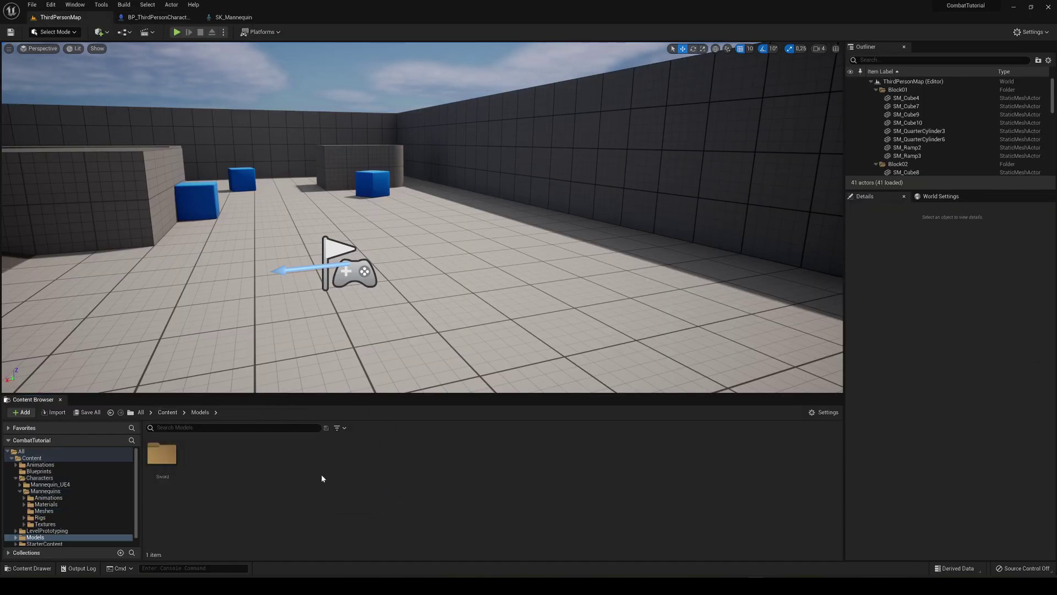
pyautogui.doubleClick(161, 456)
pyautogui.rightClick(388, 487)
pyautogui.click(437, 297)
pyautogui.write('Sword')
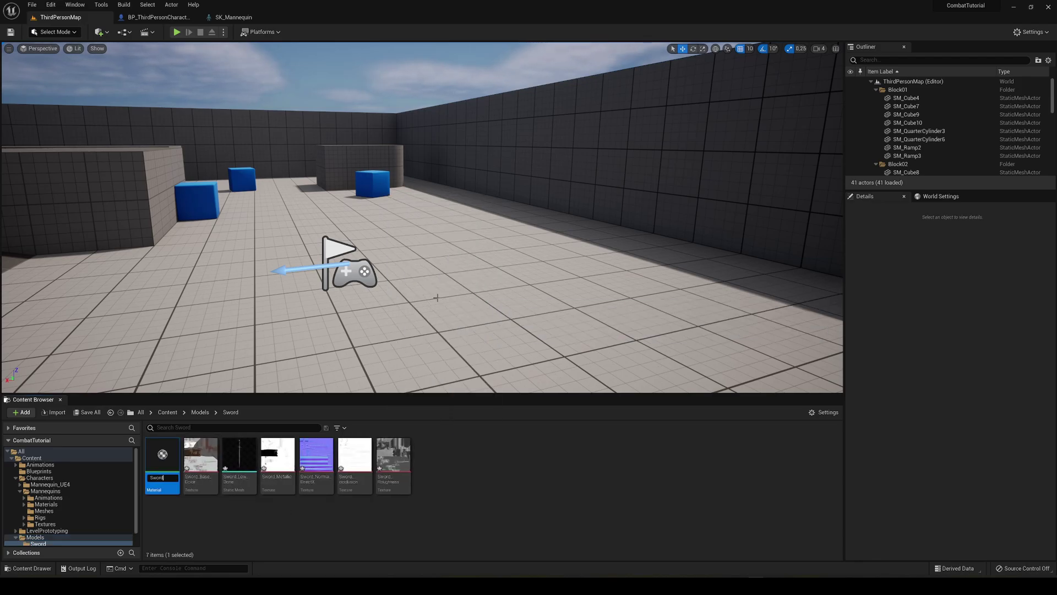
pyautogui.write('Mat')
pyautogui.press('Return')
# Open SwordMat and connect the Sword_Base_Color texture to Base Color and the Sword_Metallic texture to Metallic
pyautogui.doubleClick(393, 454)
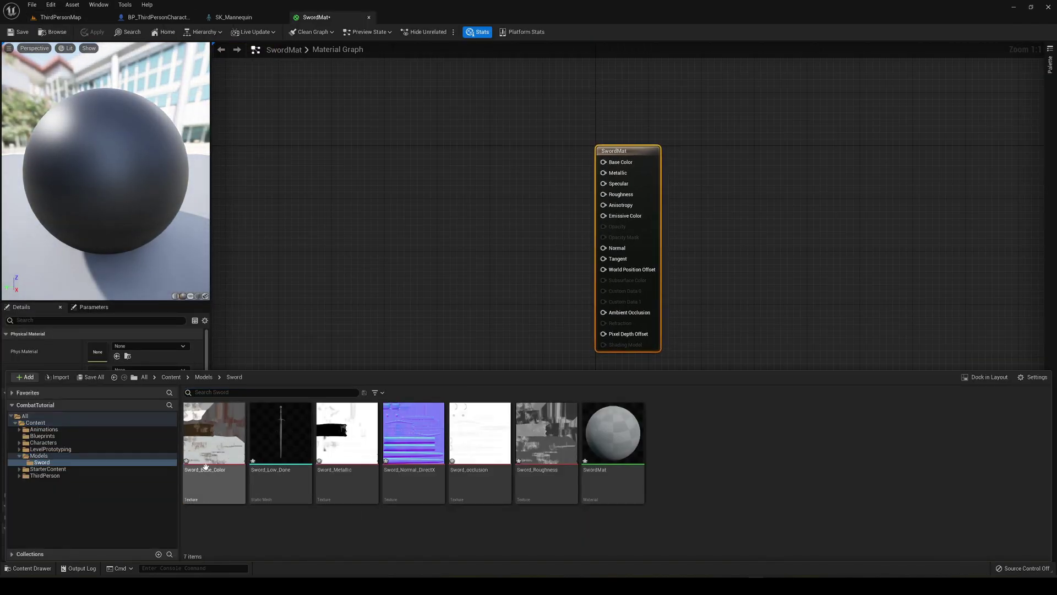
pyautogui.moveTo(205, 467); pyautogui.dragTo(378, 124)
pyautogui.moveTo(449, 137); pyautogui.dragTo(604, 162)
pyautogui.moveTo(347, 432); pyautogui.dragTo(367, 292)
pyautogui.moveTo(437, 305); pyautogui.dragTo(603, 173)
# Add the Sword_Normal_DirectX texture to SwordMat's Normal input and the Sword_occlusion texture to its Ambient Occlusion input
pyautogui.moveTo(413, 432); pyautogui.dragTo(504, 409)
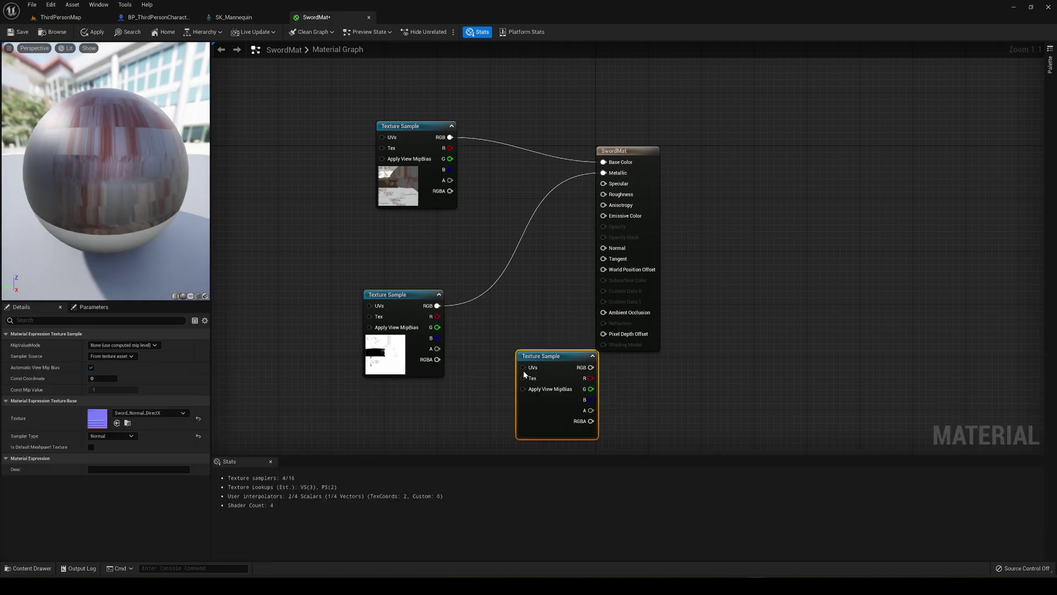
pyautogui.moveTo(570, 400); pyautogui.dragTo(603, 247)
pyautogui.hotkey('ctrl', 'space')
pyautogui.moveTo(479, 432); pyautogui.dragTo(250, 236)
pyautogui.moveTo(323, 250); pyautogui.dragTo(603, 312)
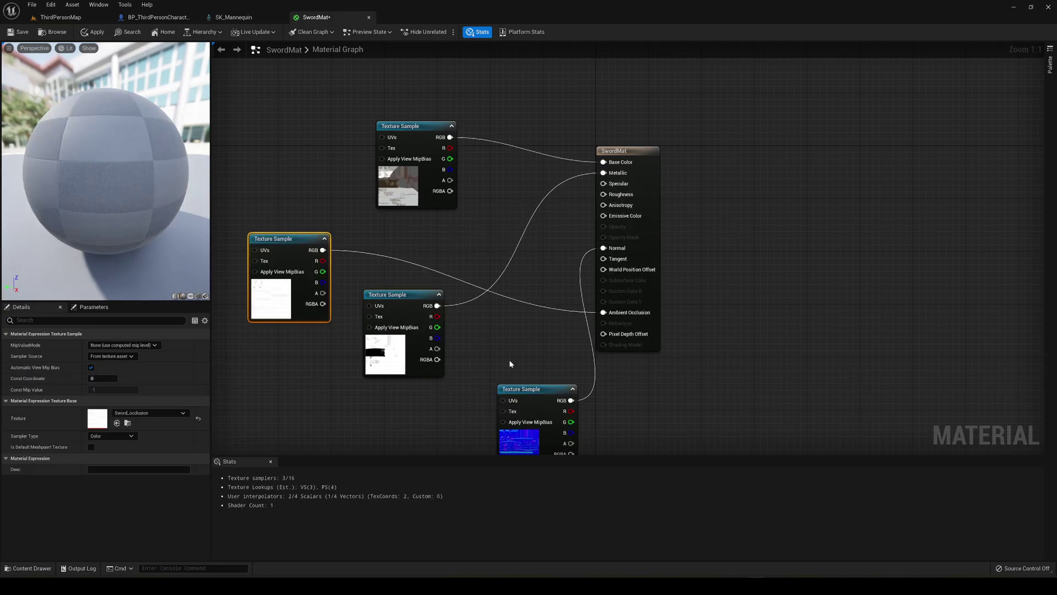
# Connect the Sword_Roughness texture to SwordMat's Specular input and apply the material changes
pyautogui.hotkey('ctrl', 'space')
pyautogui.moveTo(545, 478); pyautogui.dragTo(275, 144)
pyautogui.moveTo(348, 158); pyautogui.dragTo(603, 183)
pyautogui.click(88, 34)
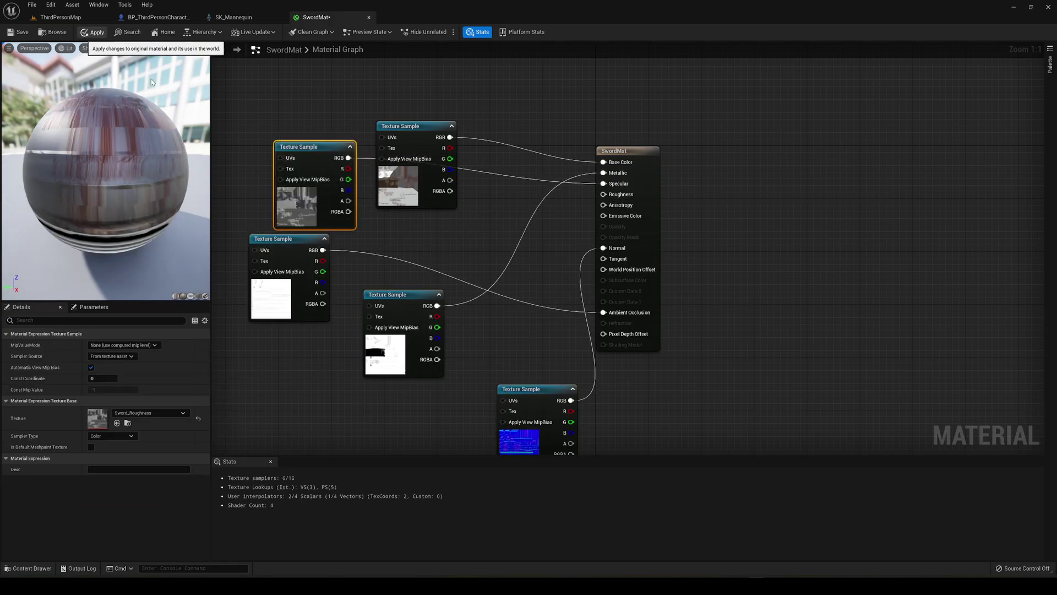
# Assign SwordMat as the Element 0 material of the Sword component in BP_ThirdPersonCharacter and save the blueprint
pyautogui.click(61, 17)
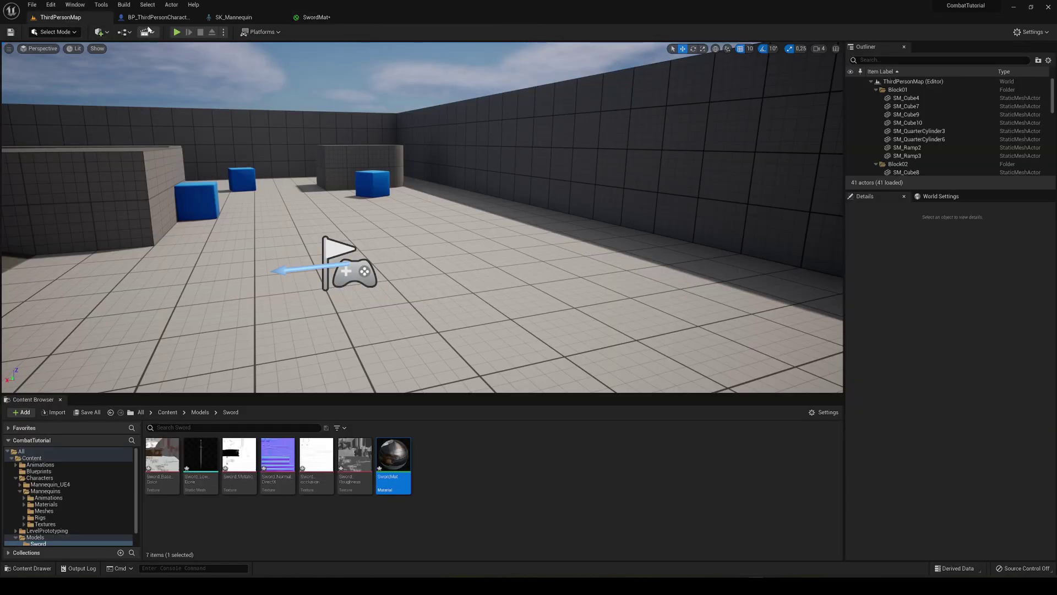
pyautogui.click(157, 17)
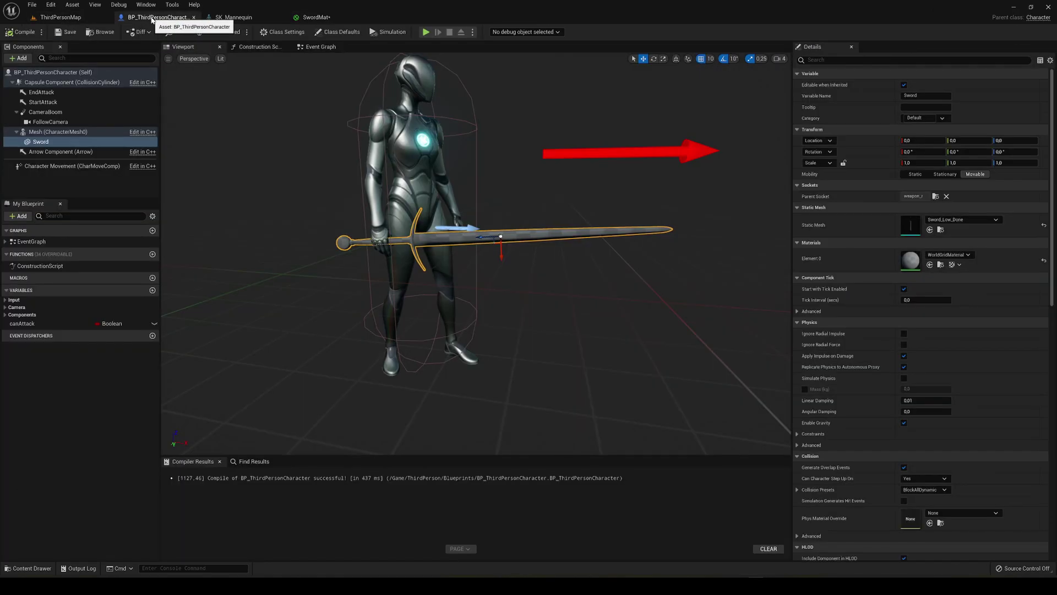
pyautogui.click(961, 257)
pyautogui.write('swo')
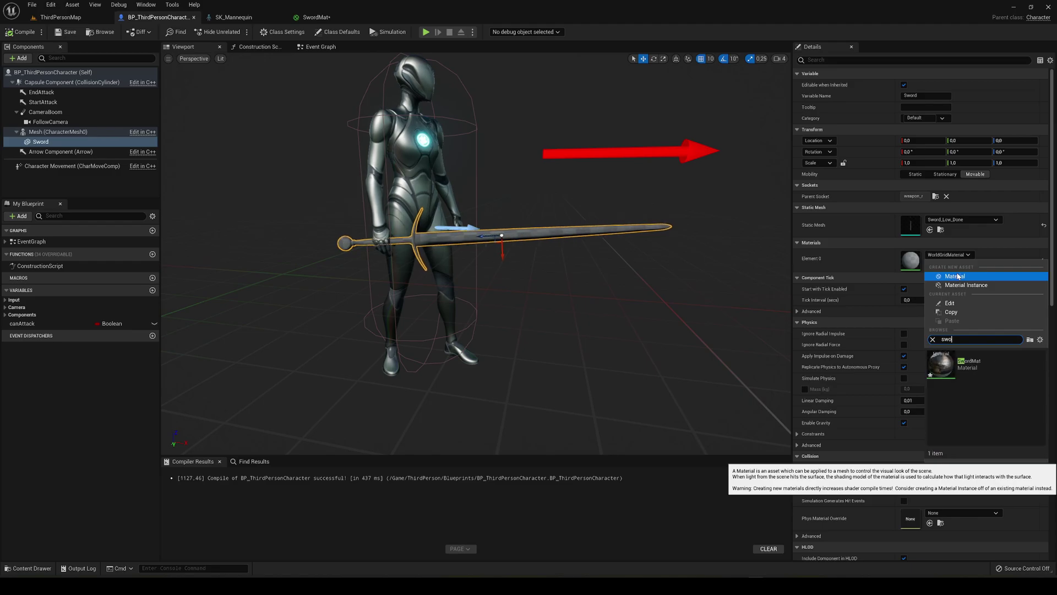
pyautogui.click(972, 364)
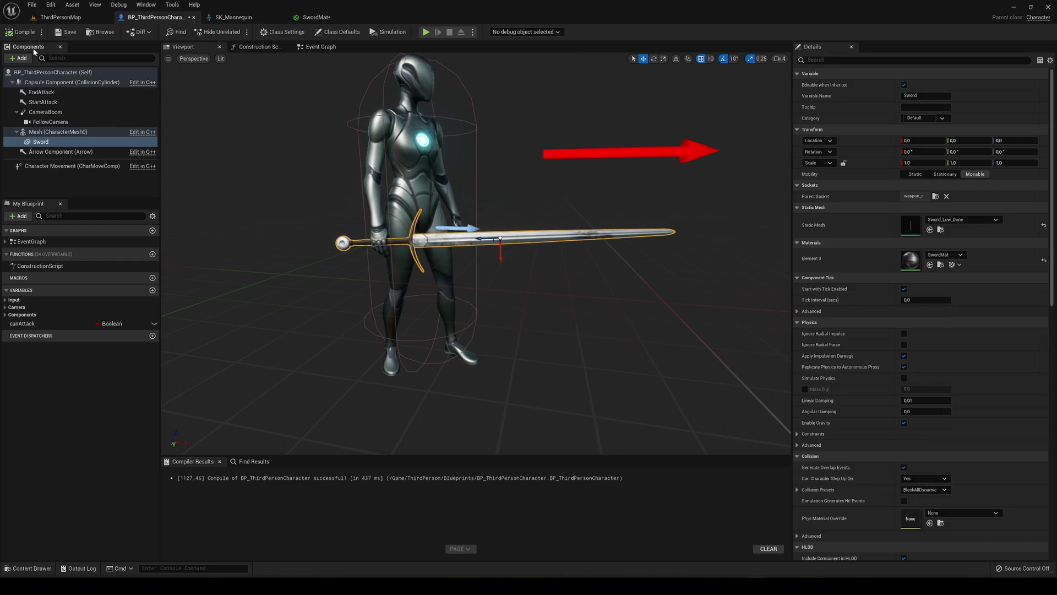
# Play ThirdPersonMap and run and jump with the character to check how the sword follows the right hand
pyautogui.click(88, 18)
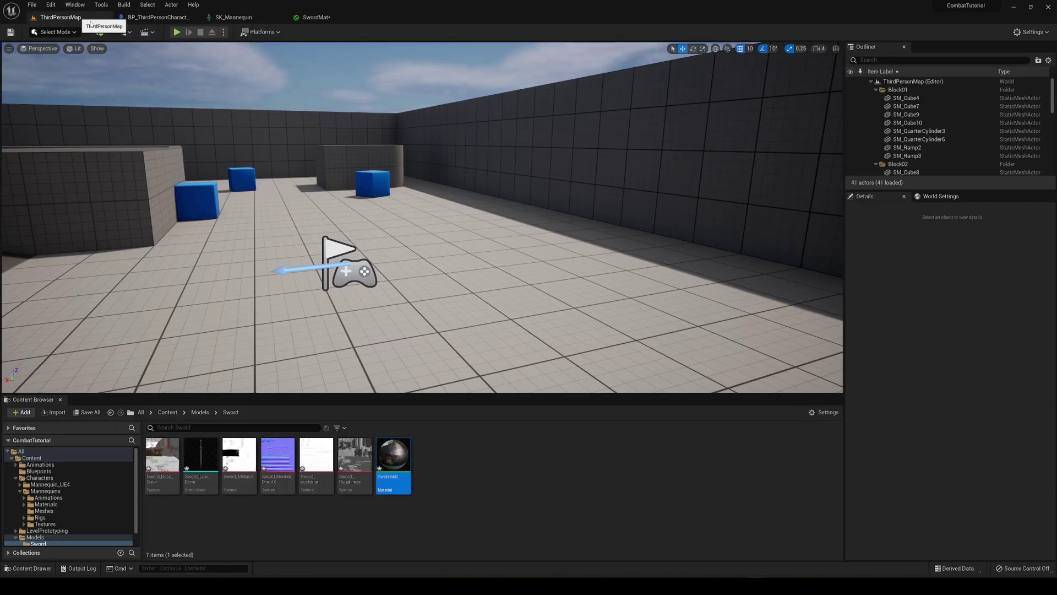
pyautogui.click(177, 32)
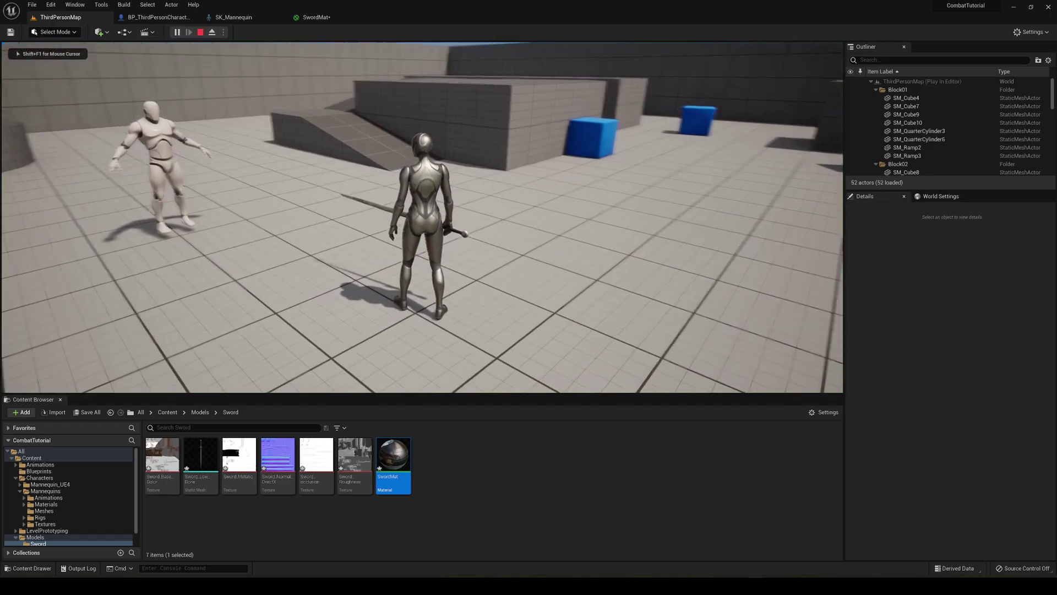
pyautogui.press('w')
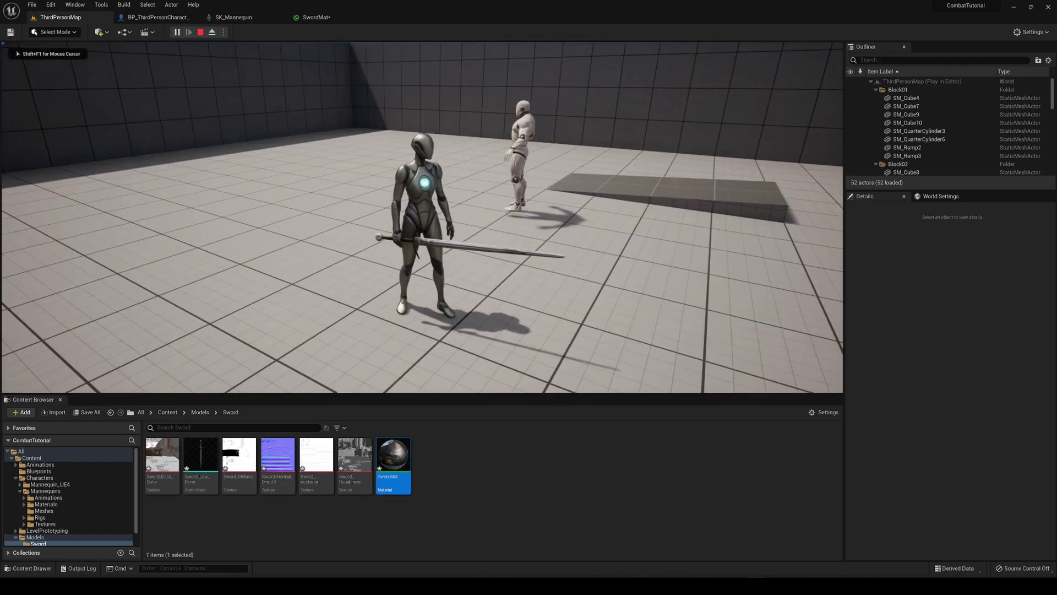
pyautogui.press('w')
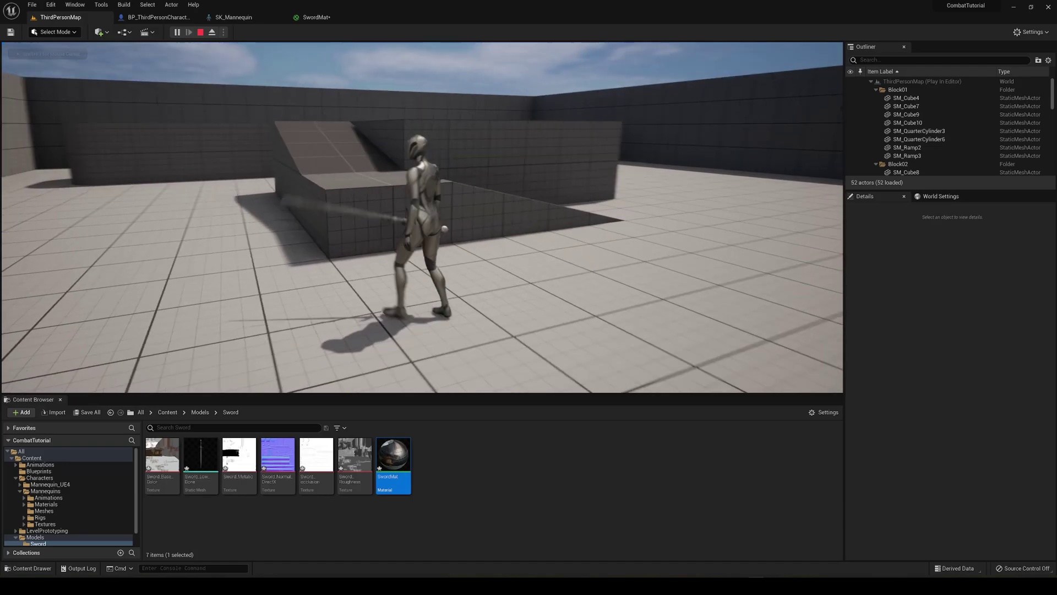
pyautogui.press('space')
pyautogui.press('w')
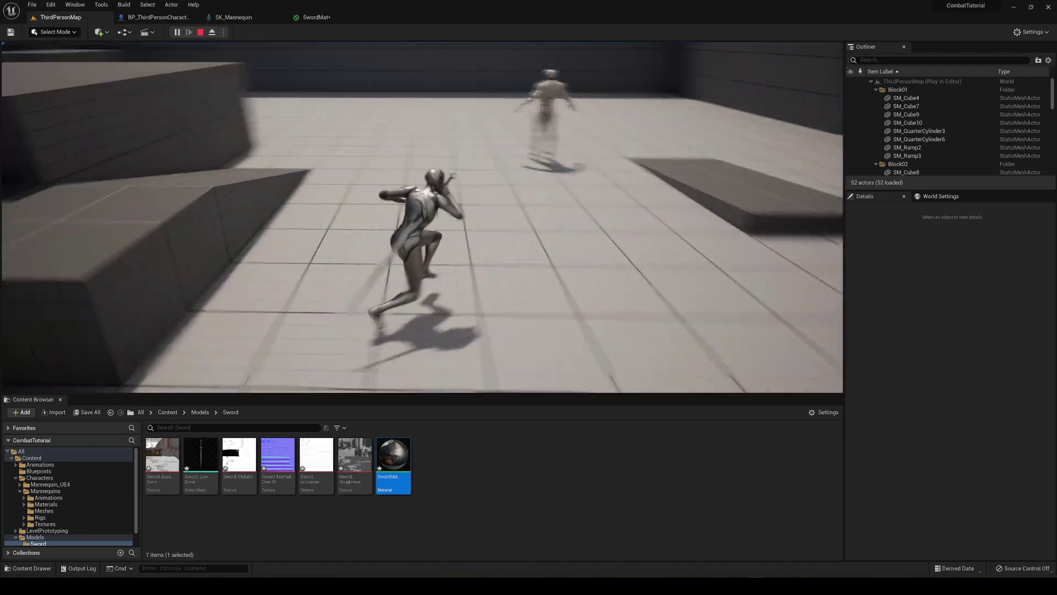
# Run and jump the character across the floor, up the ramp and off the raised blocks to examine the textured sword in motion
pyautogui.press('w')
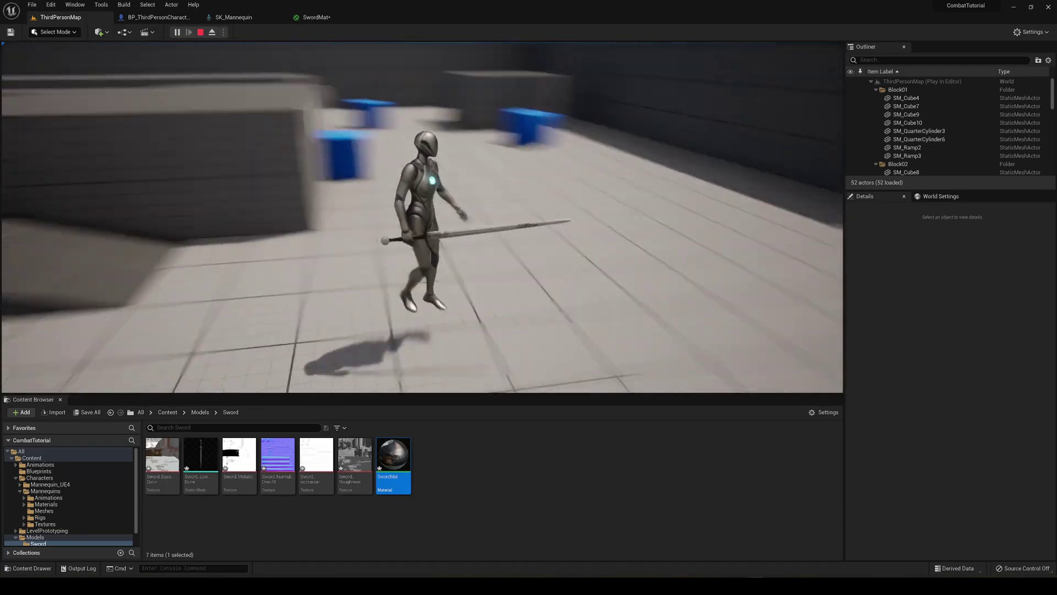
pyautogui.press('space')
pyautogui.press('w')
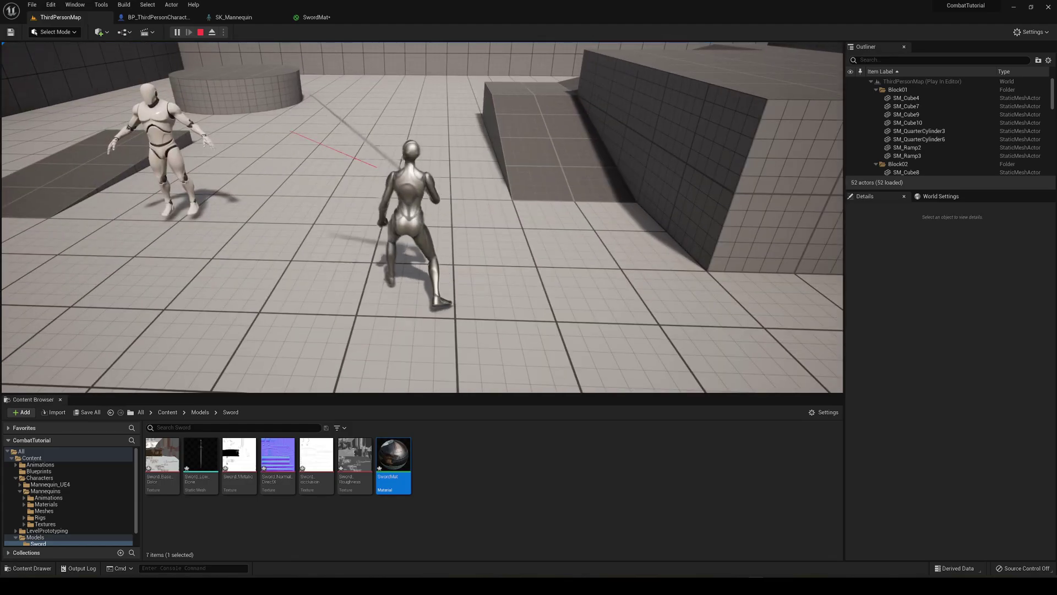
pyautogui.press('w')
pyautogui.press('space')
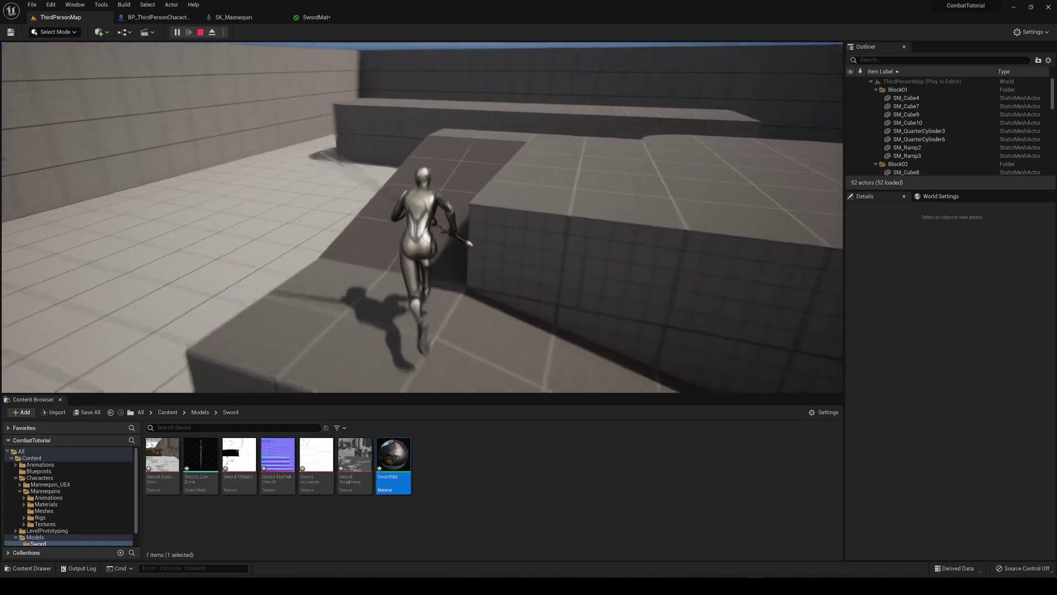
pyautogui.press('w')
pyautogui.press('space')
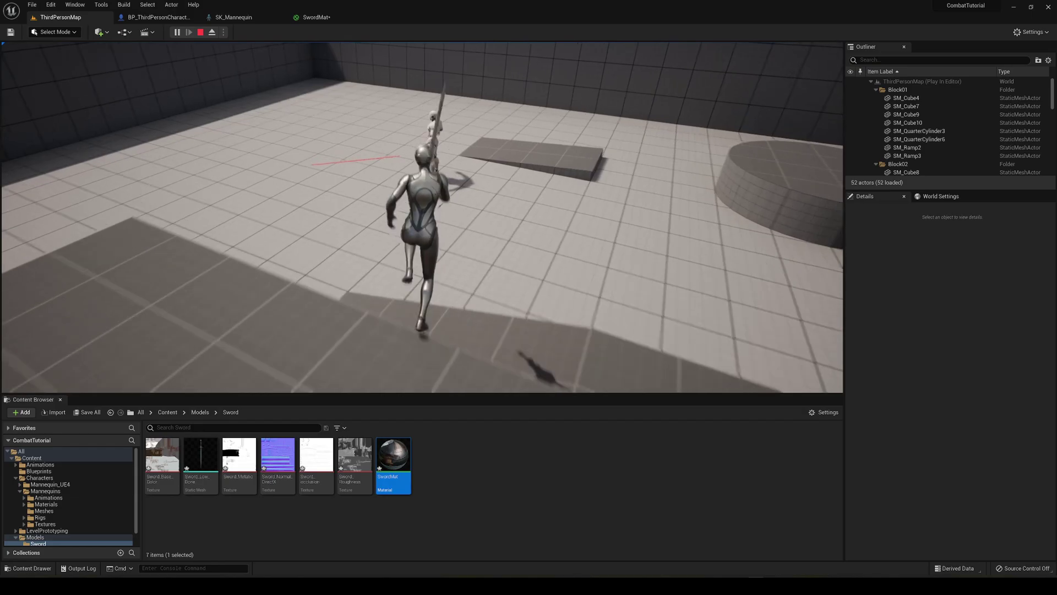
pyautogui.press('w')
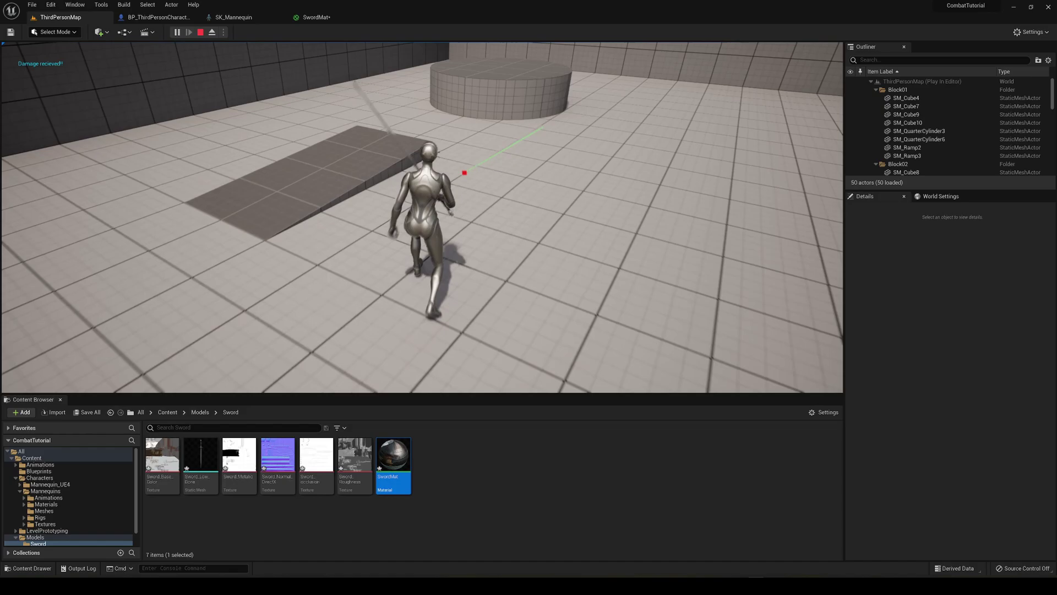
# Change the character's running direction on the open floor, then climb the ramp and jump down to check the sword's attachment again
pyautogui.press('w')
pyautogui.press('s')
pyautogui.press('a')
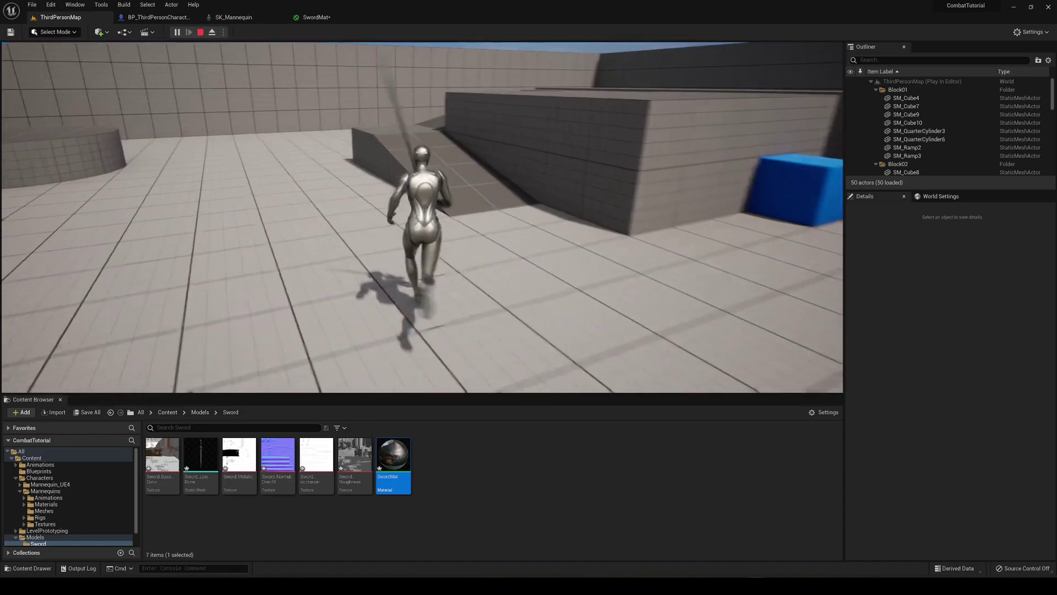
pyautogui.press('w')
pyautogui.press('space')
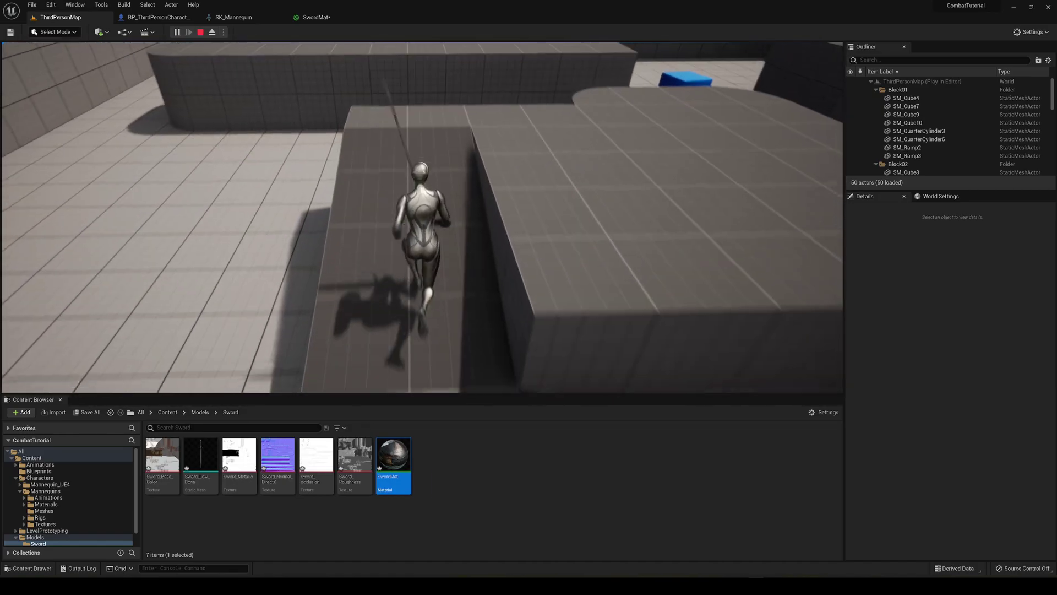
pyautogui.press('w')
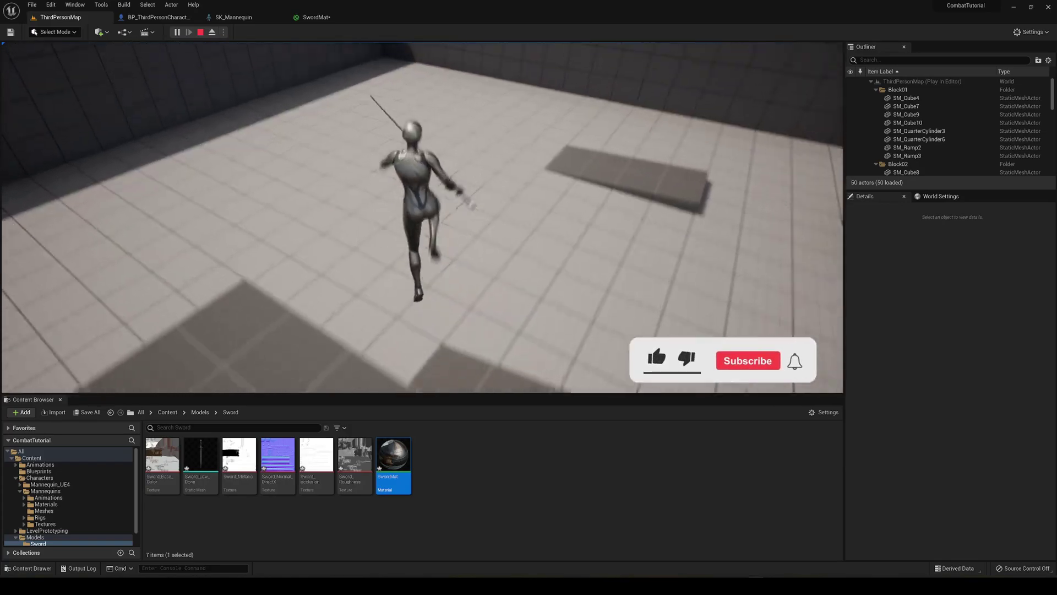